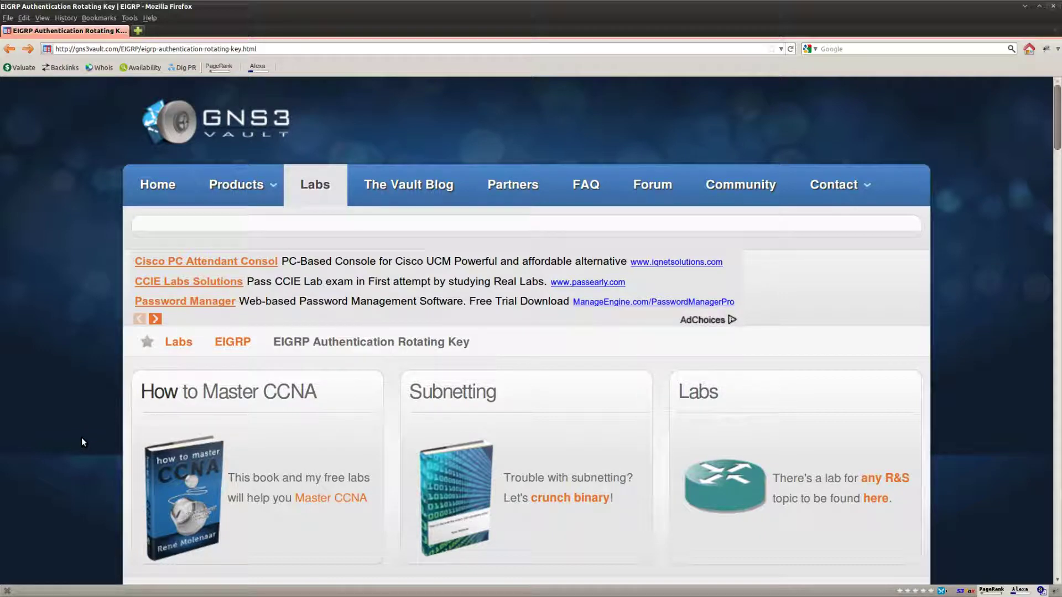
Scroll the EIGRP lab page down to the Topology diagram and back up to the Goal requirements.
scroll(82, 437, down, 15)
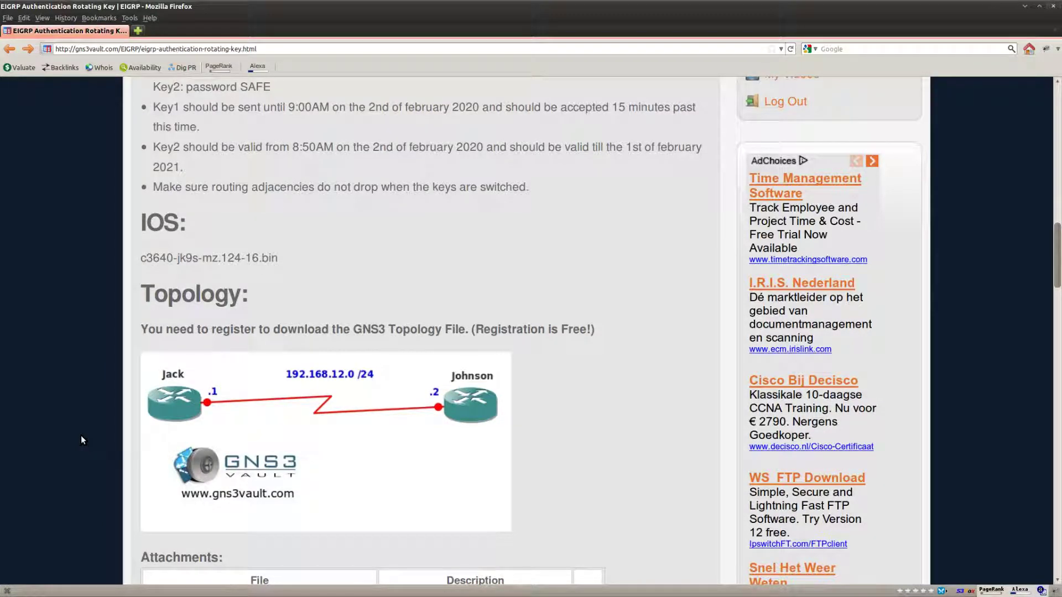
scroll(82, 439, up, 3)
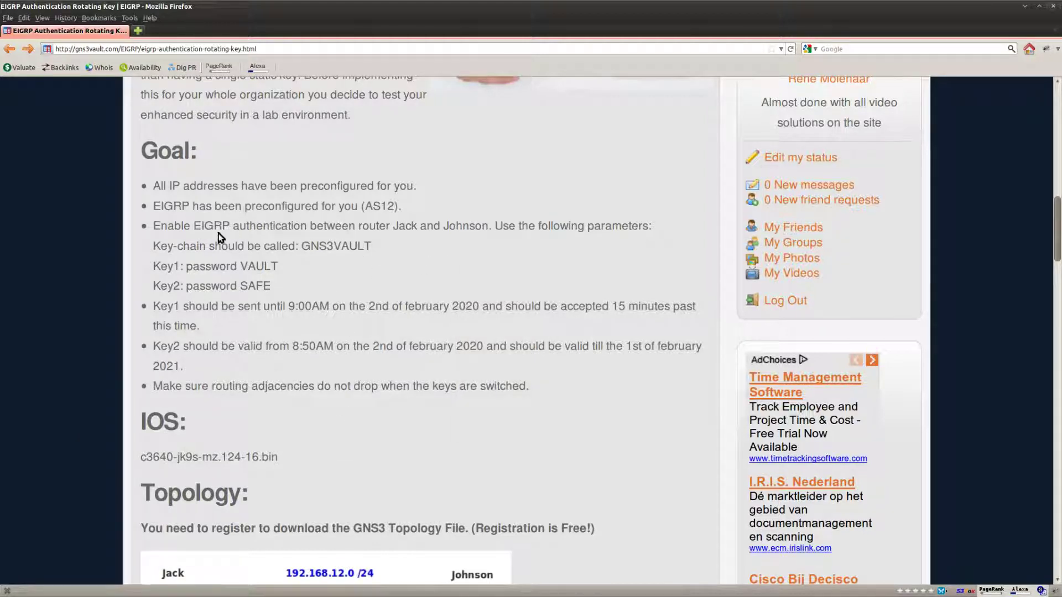
drag(155, 225, 506, 243)
drag(371, 246, 153, 247)
drag(289, 272, 150, 269)
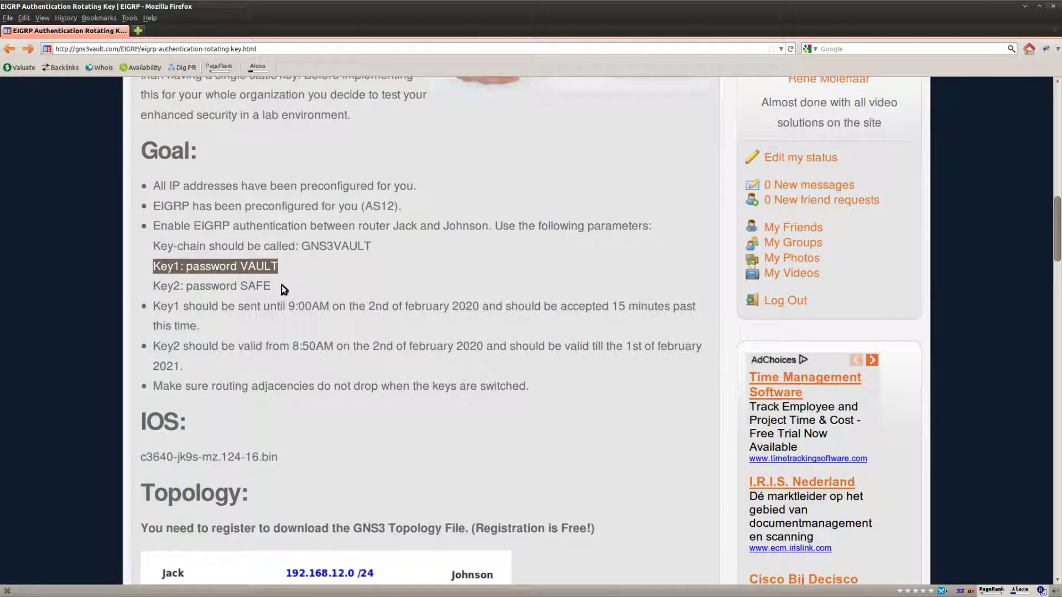
drag(281, 285, 152, 285)
click(165, 309)
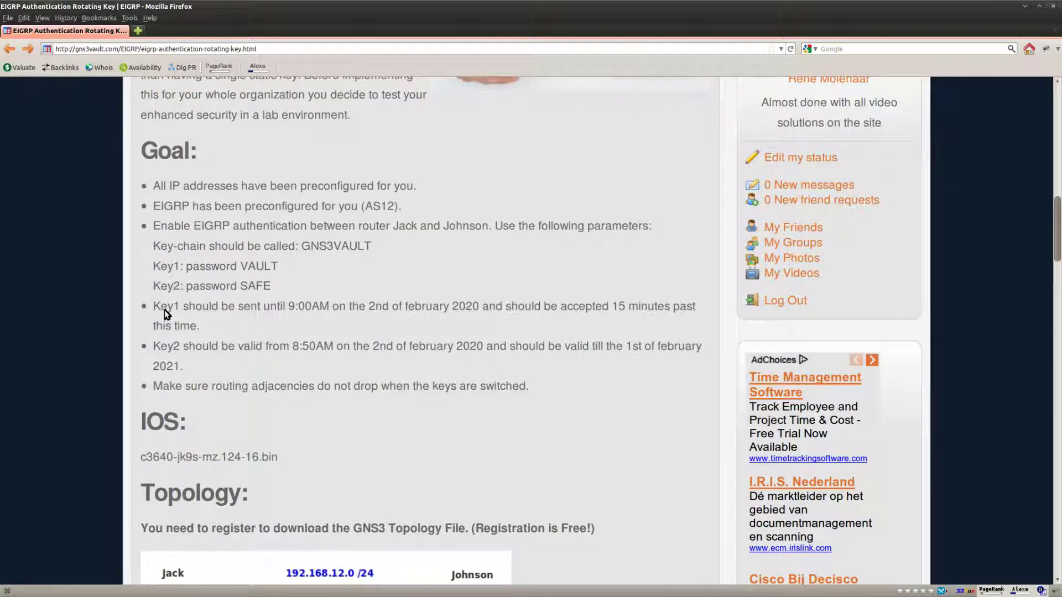
drag(205, 326, 153, 313)
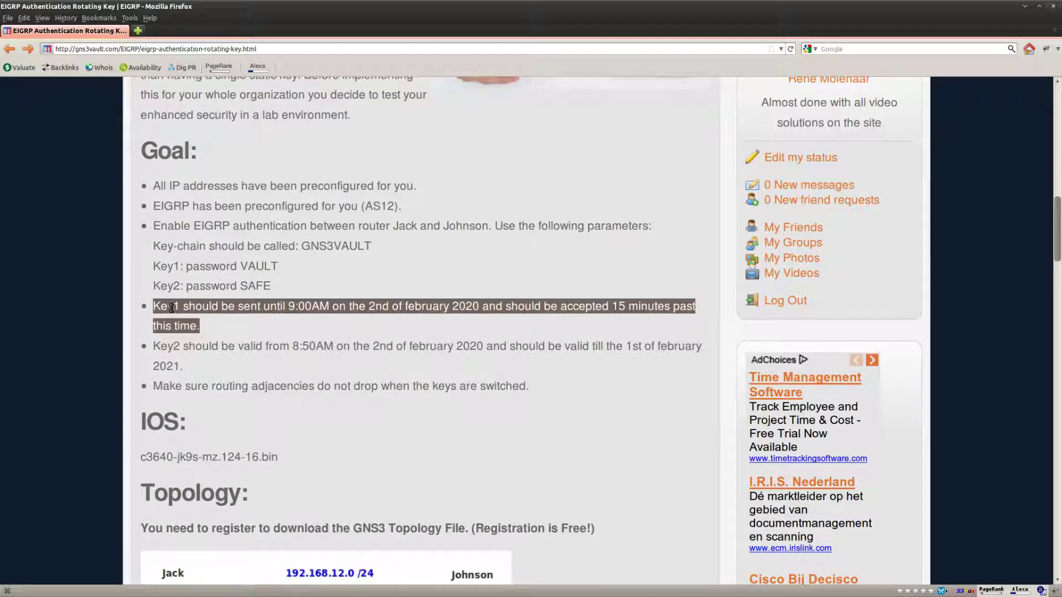
click(290, 306)
double_click(290, 306)
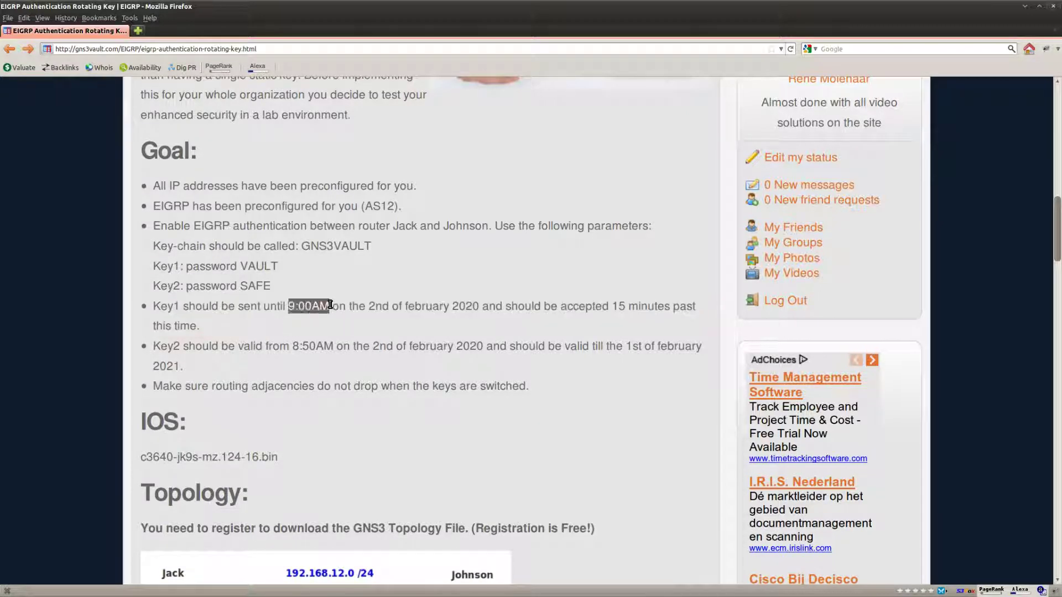
drag(369, 306, 451, 305)
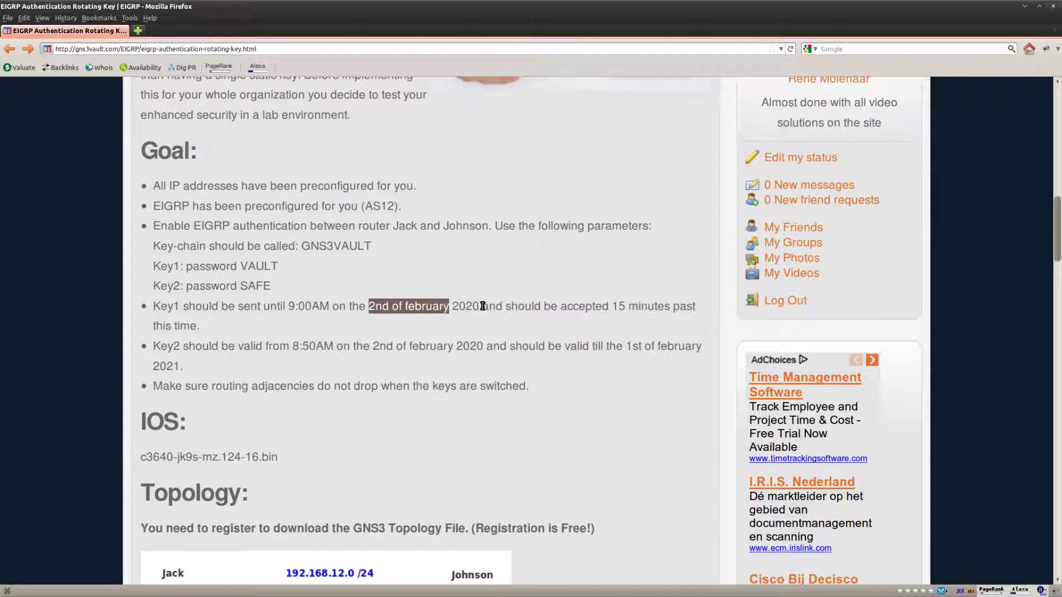
double_click(473, 305)
click(587, 326)
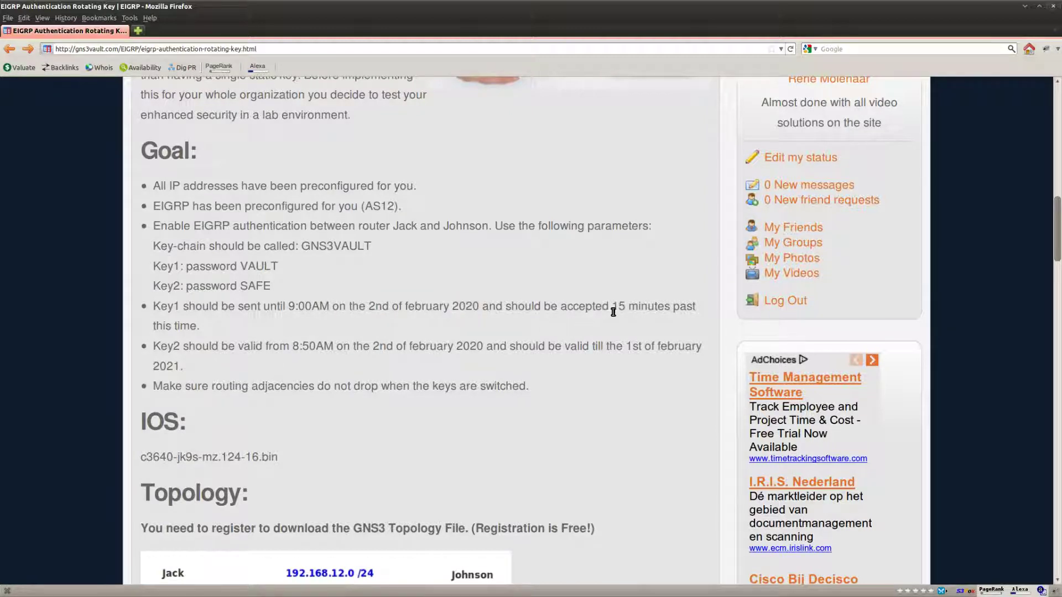
drag(612, 306, 694, 306)
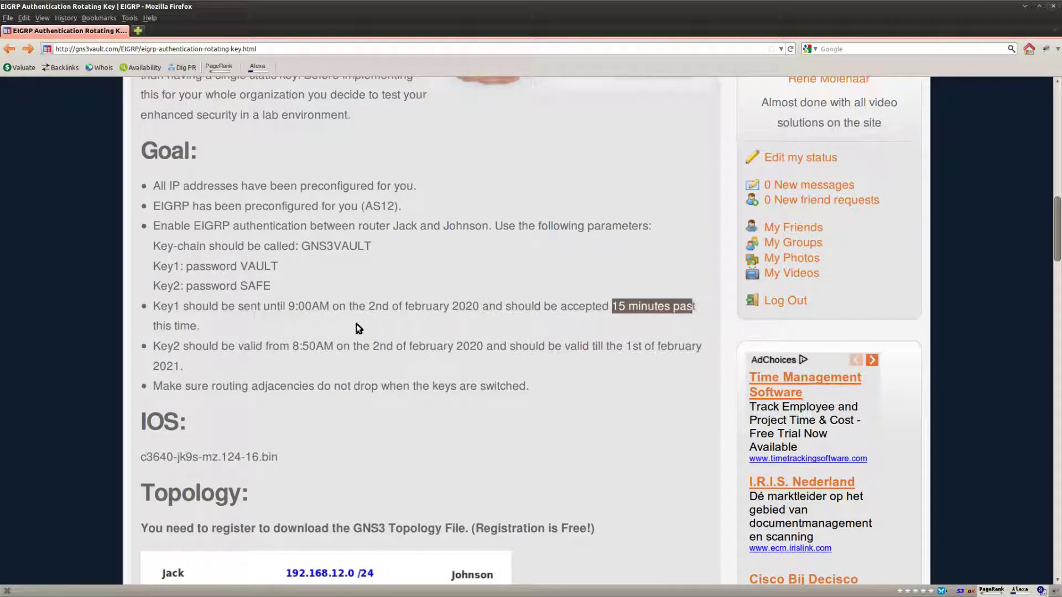
click(406, 370)
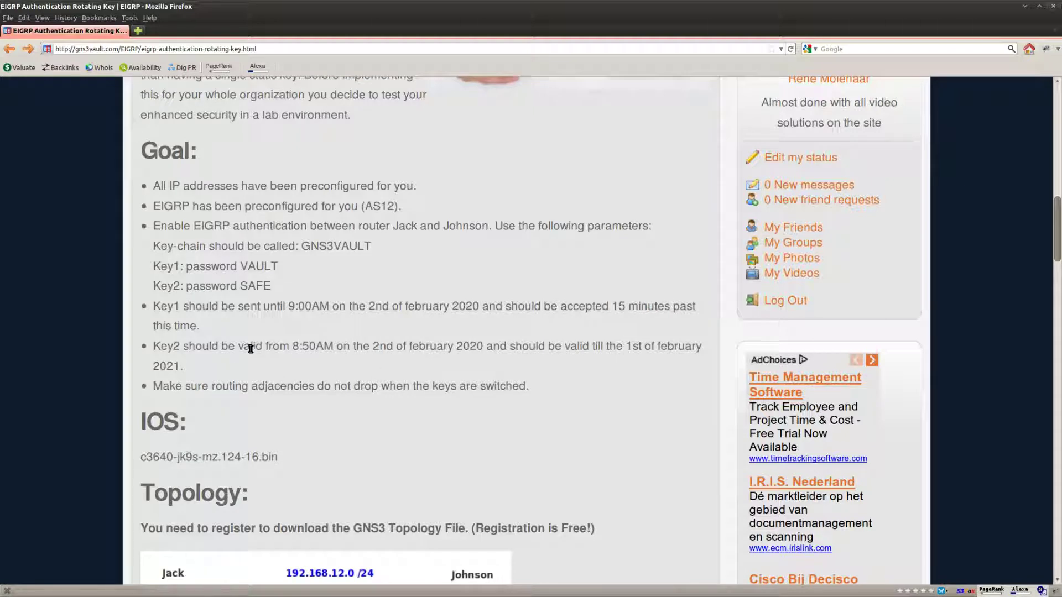
drag(245, 347, 480, 351)
click(345, 372)
click(476, 371)
drag(154, 386, 533, 390)
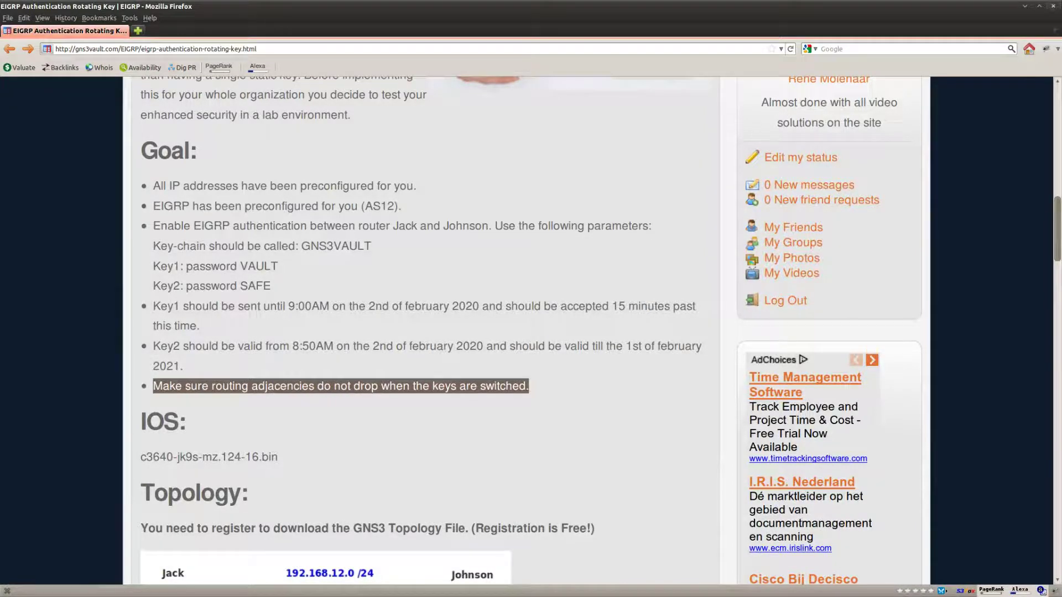
key(alt+Tab)
On Jack, enter privileged mode and set the clock to 8:30:00 2 Feb 2020.
key(Return)
key(Return)
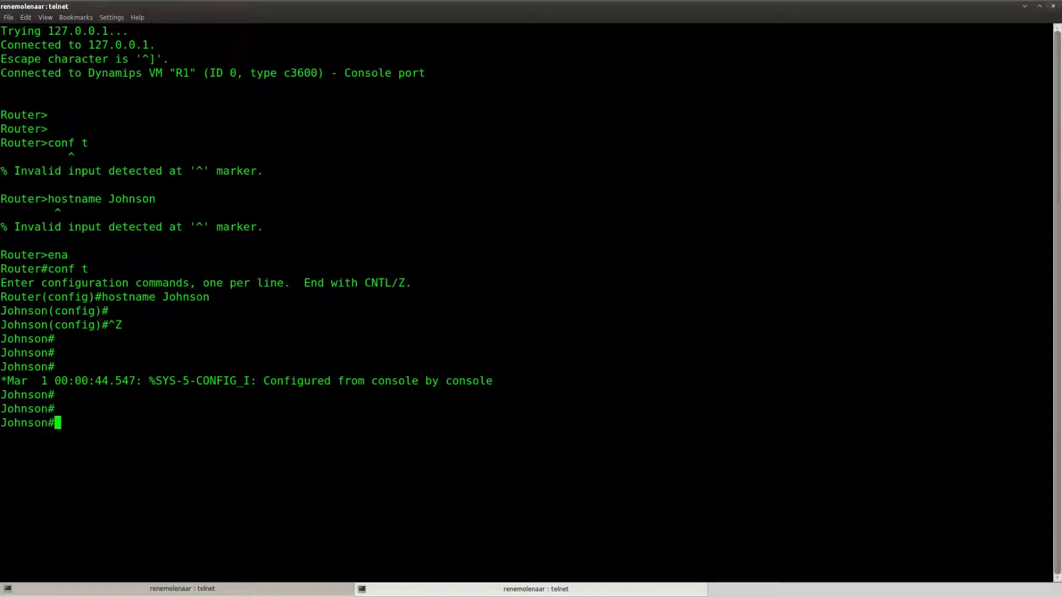
key(alt+Tab)
key(Return)
key(Return)
key(Return)
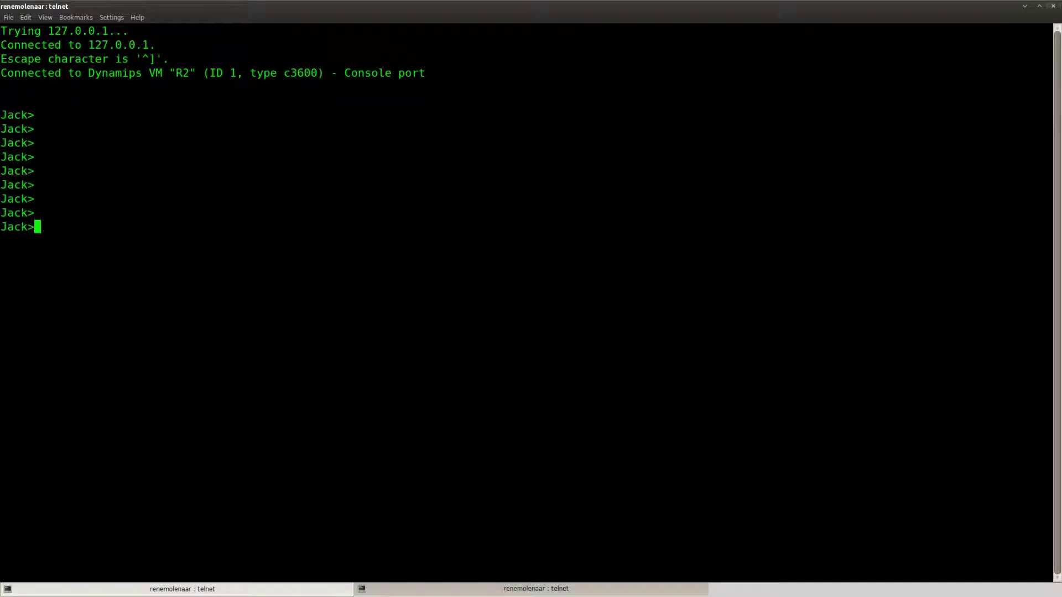
text(ena)
key(Return)
text(cloc)
key(Tab)
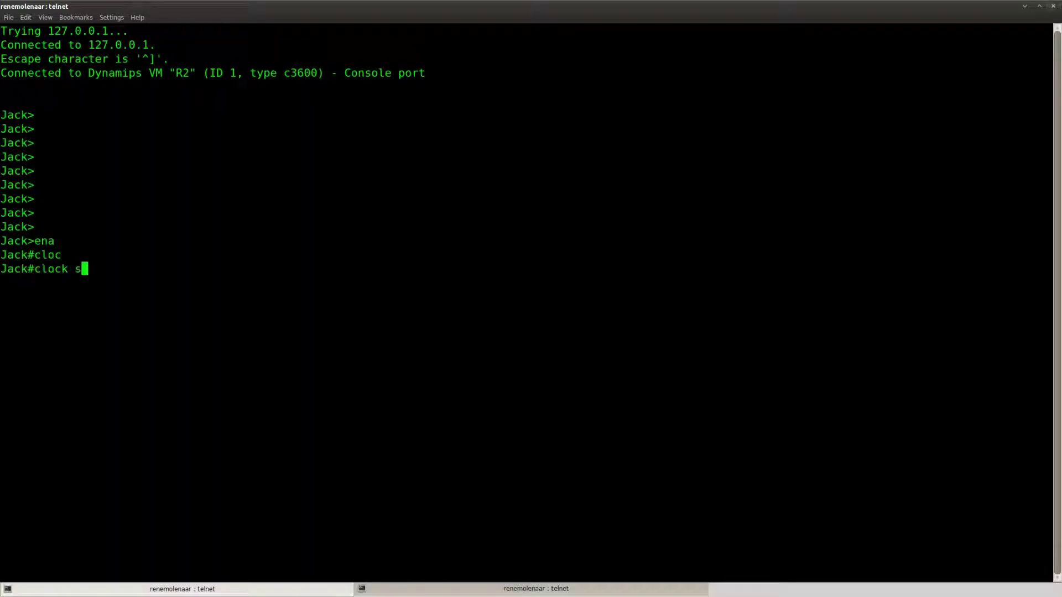
text(set)
key(Tab)
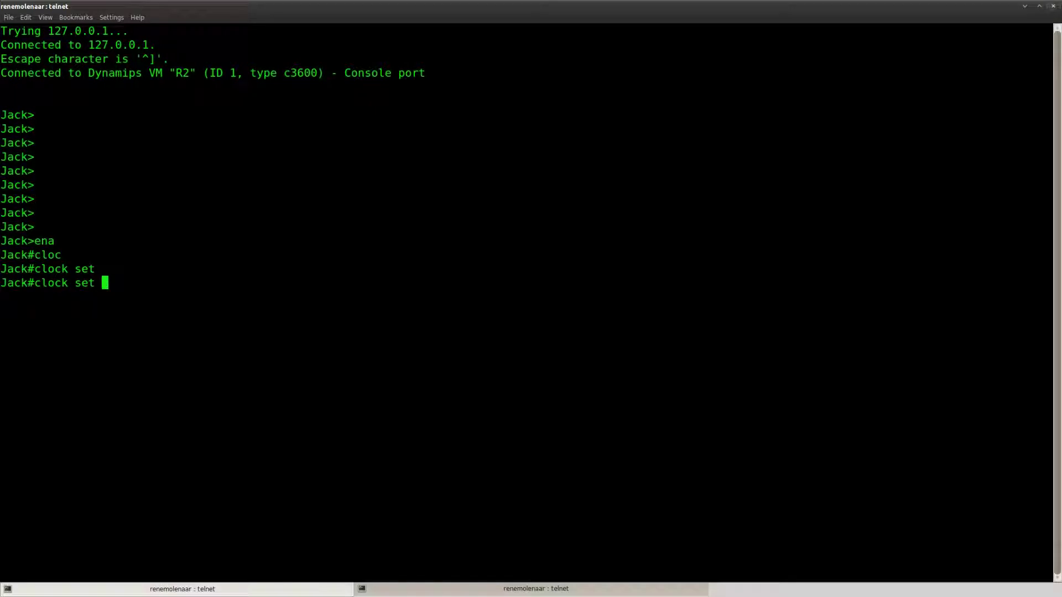
text(8:30:00 2 feb 2020)
key(Return)
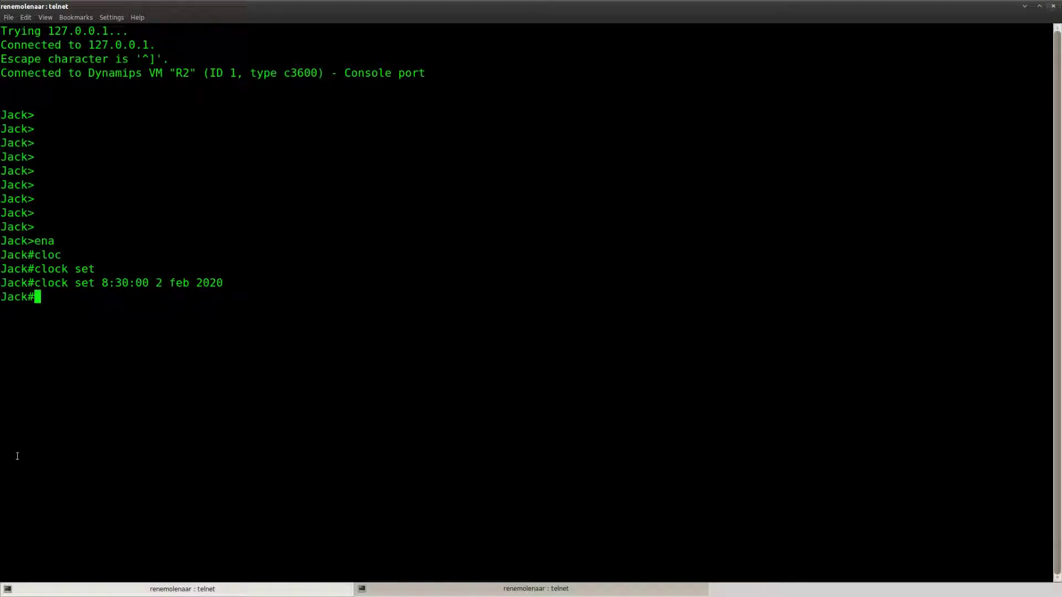
Copy the same clock set 8:30:00 2 Feb 2020 command and run it on Johnson.
drag(223, 283, 34, 283)
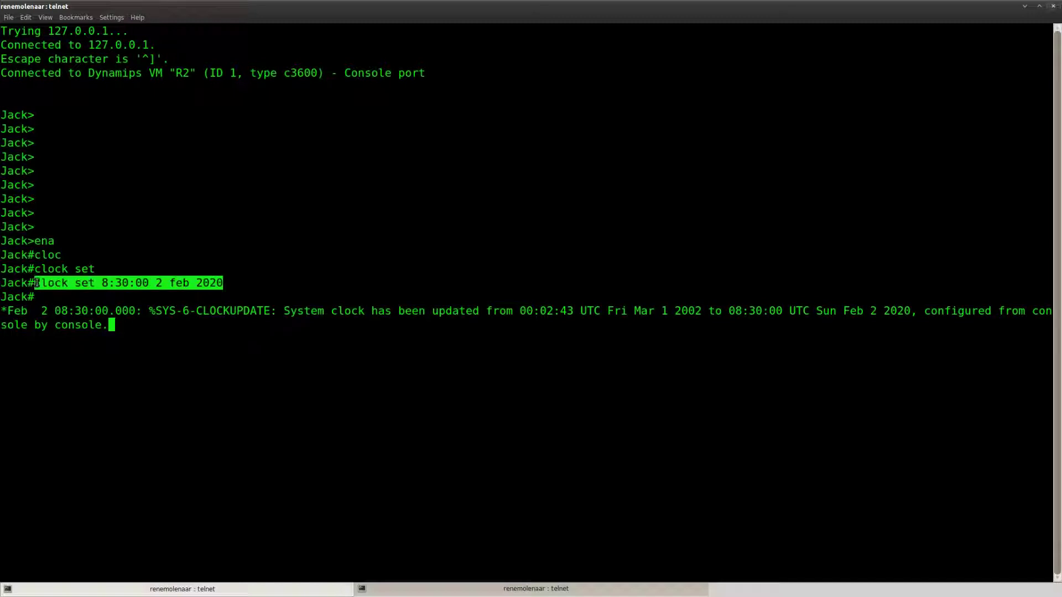
right_click(41, 279)
click(66, 289)
key(alt+Tab)
key(Return)
key(Return)
key(Return)
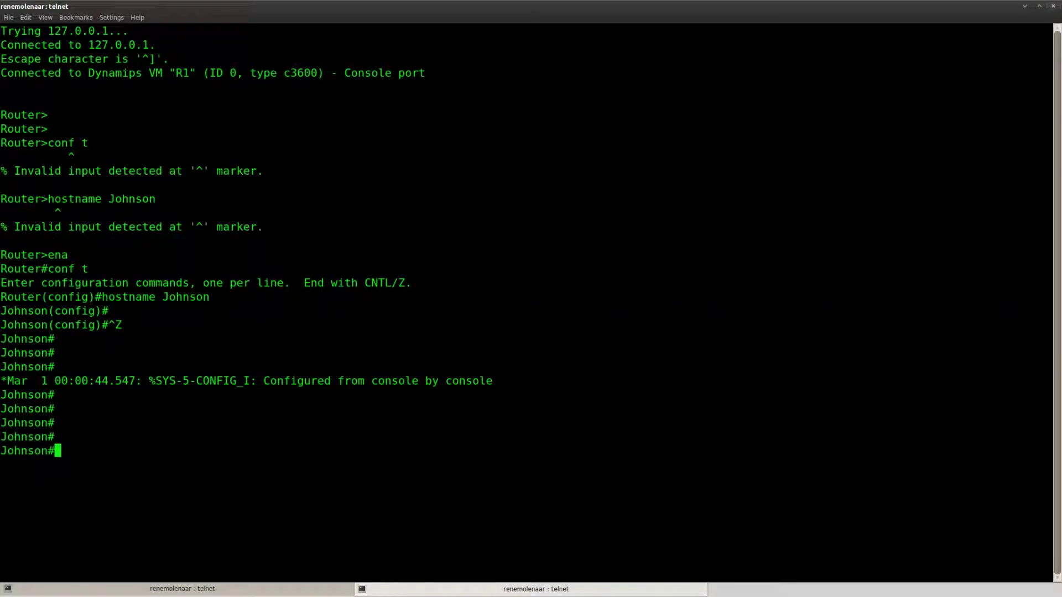
key(ctrl+shift+v)
key(Return)
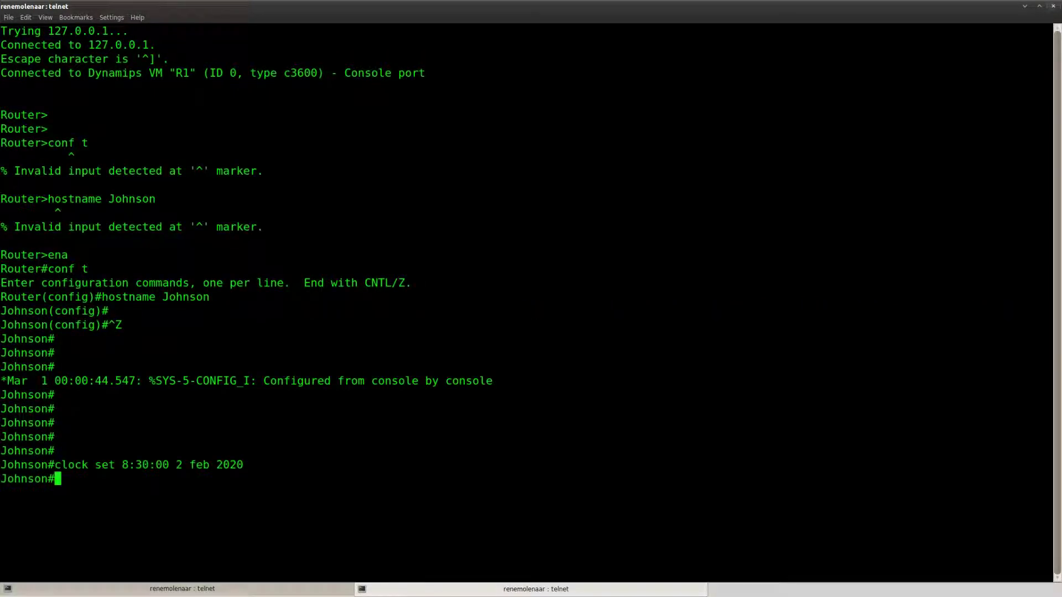
click(171, 589)
key(Return)
key(Return)
key(Return)
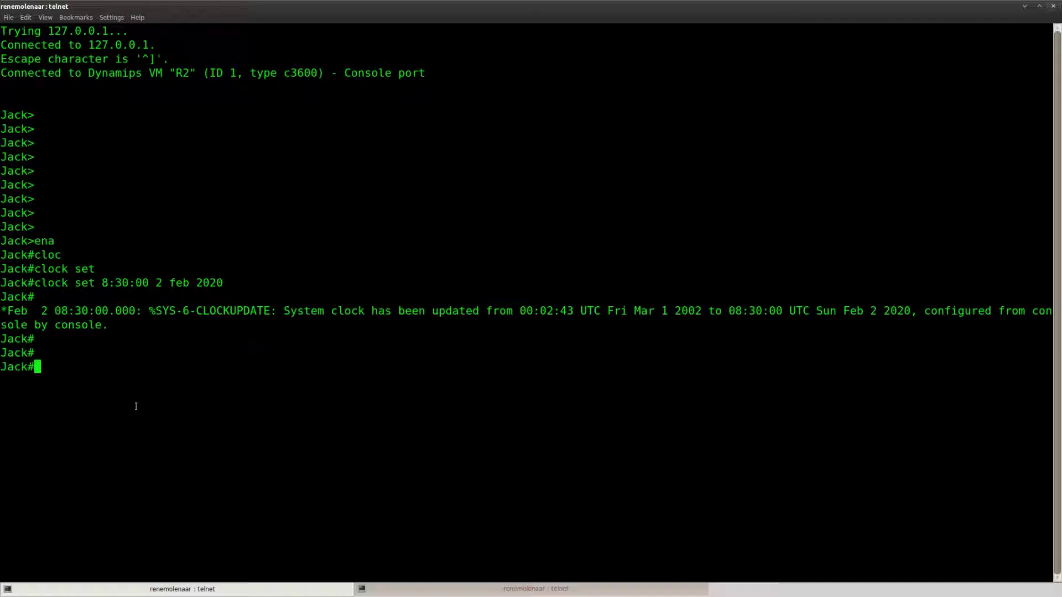
key(Return)
On Jack, create key chain GNS3VAULT with key 1 and give it the lab key string.
text(conf t)
key(Return)
key(Return)
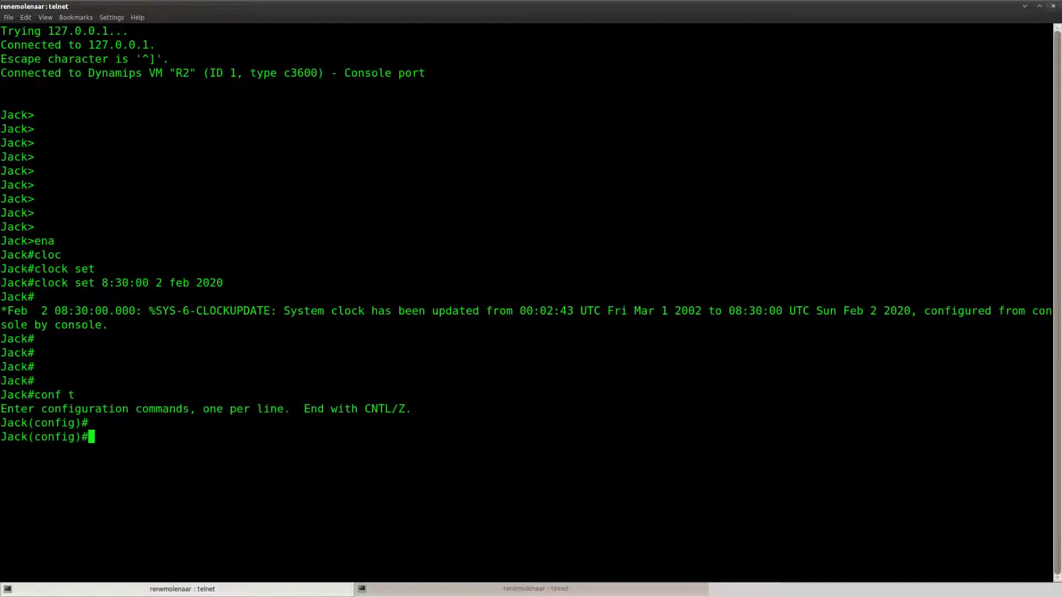
key(Return)
text(key 1)
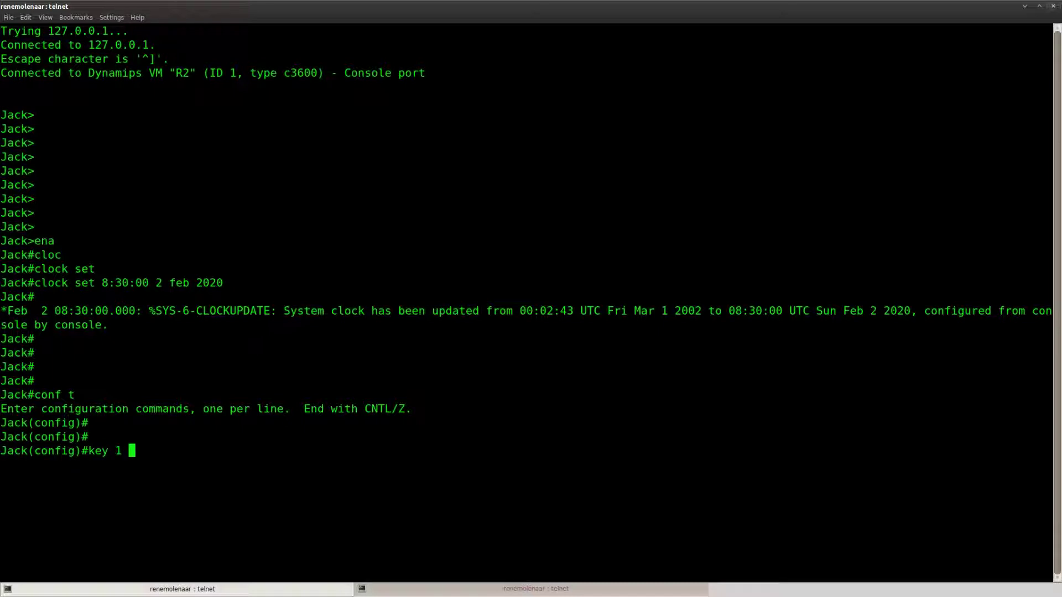
key(BackSpace)
key(BackSpace)
key(BackSpace)
key(BackSpace)
key(BackSpace)
key(BackSpace)
text(key chain GNS3VAULT)
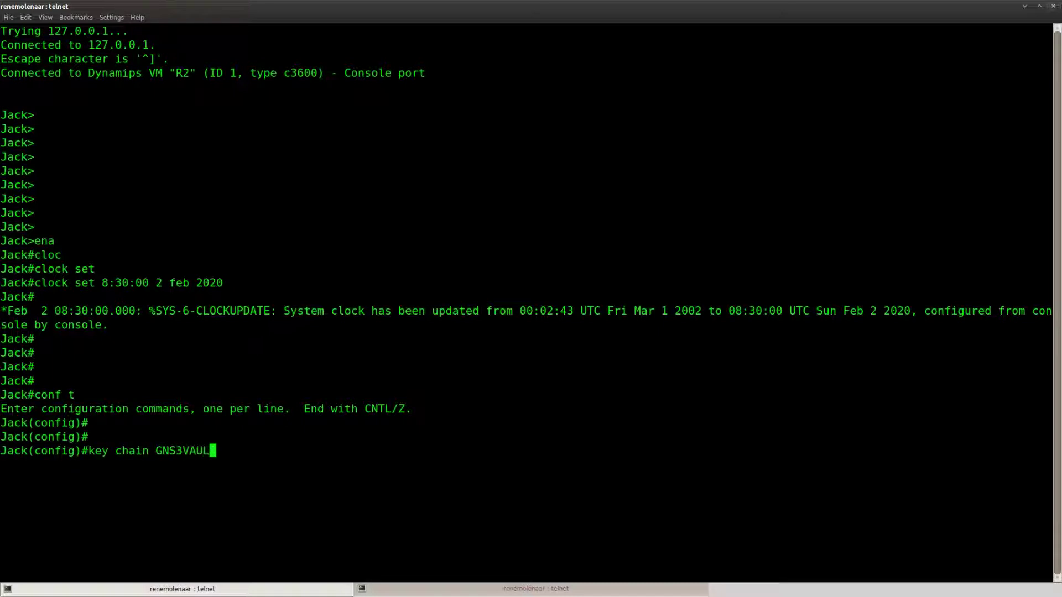
key(Return)
text(key 1)
key(Return)
text(k)
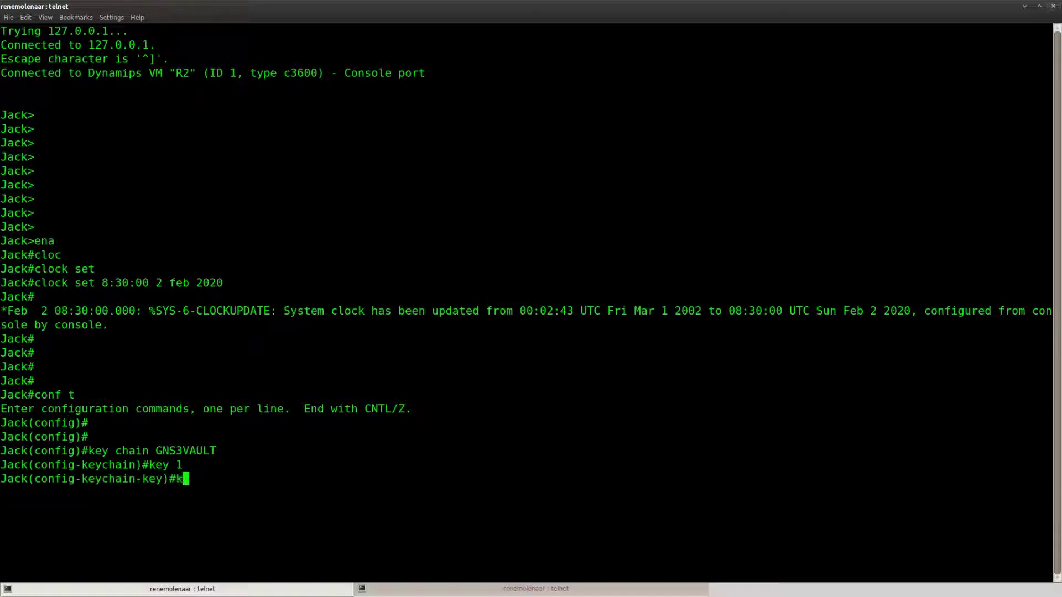
text(ey-str)
key(Tab)
text(VAULT)
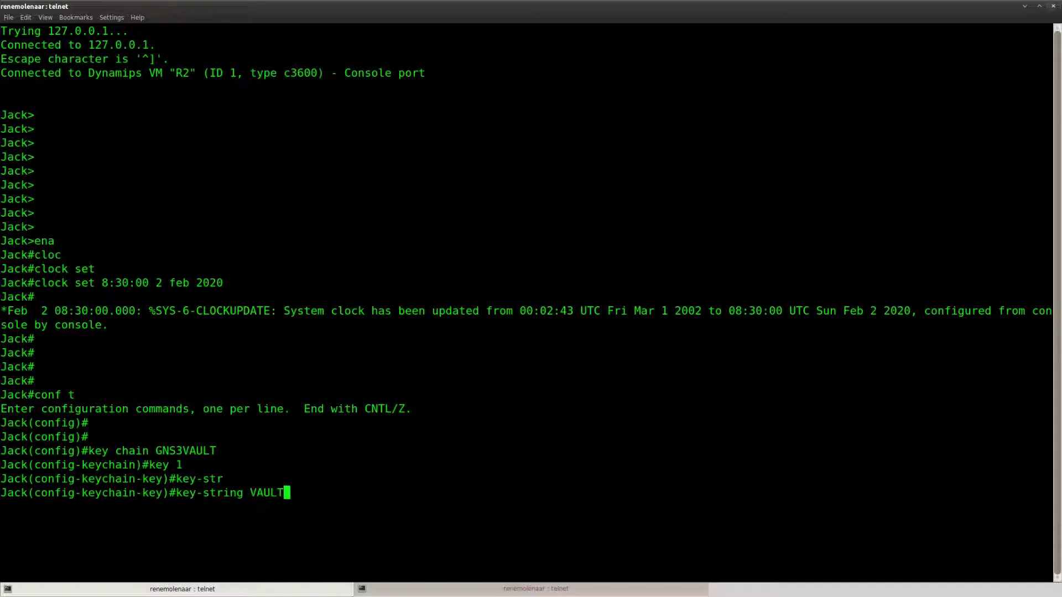
key(Return)
Set key 1's accept-lifetime from 00:00:00 Jan 1 1995 to 9:15:00 Feb 2 2020.
text(acce)
key(Tab)
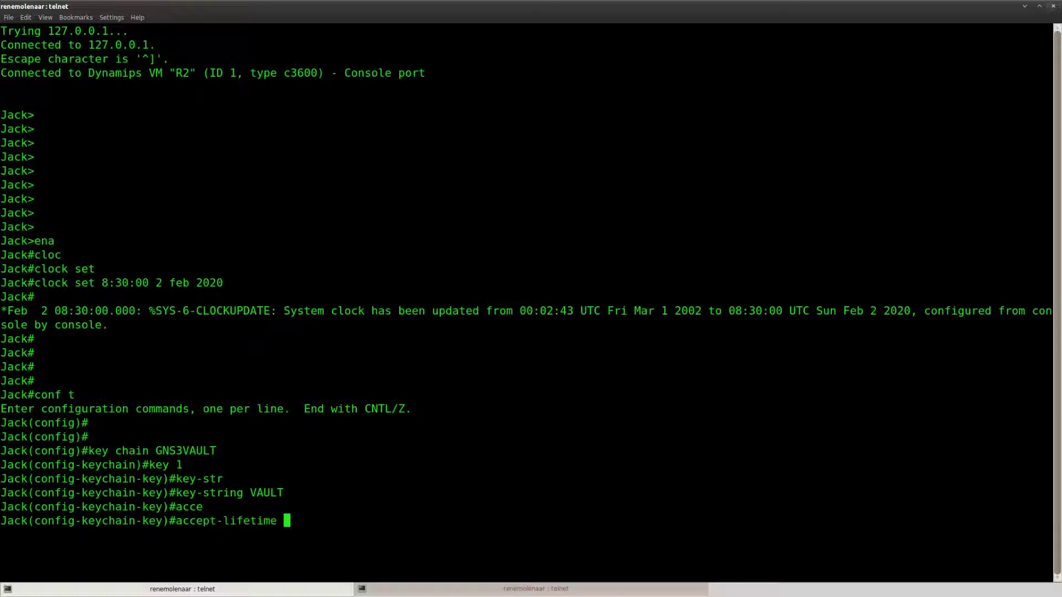
text(00:00:00 Jan 1 )
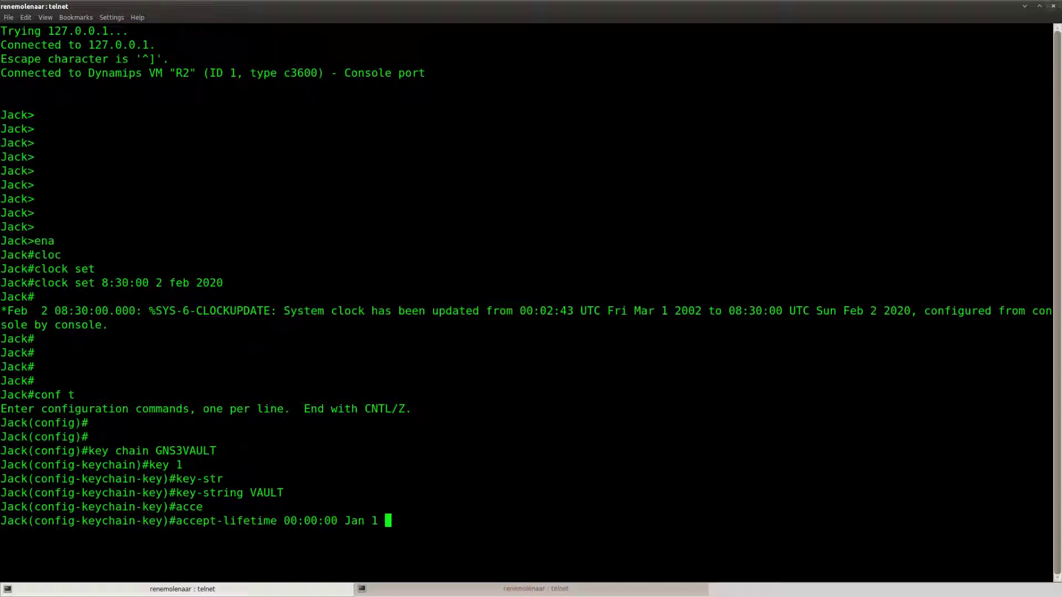
text(?199)
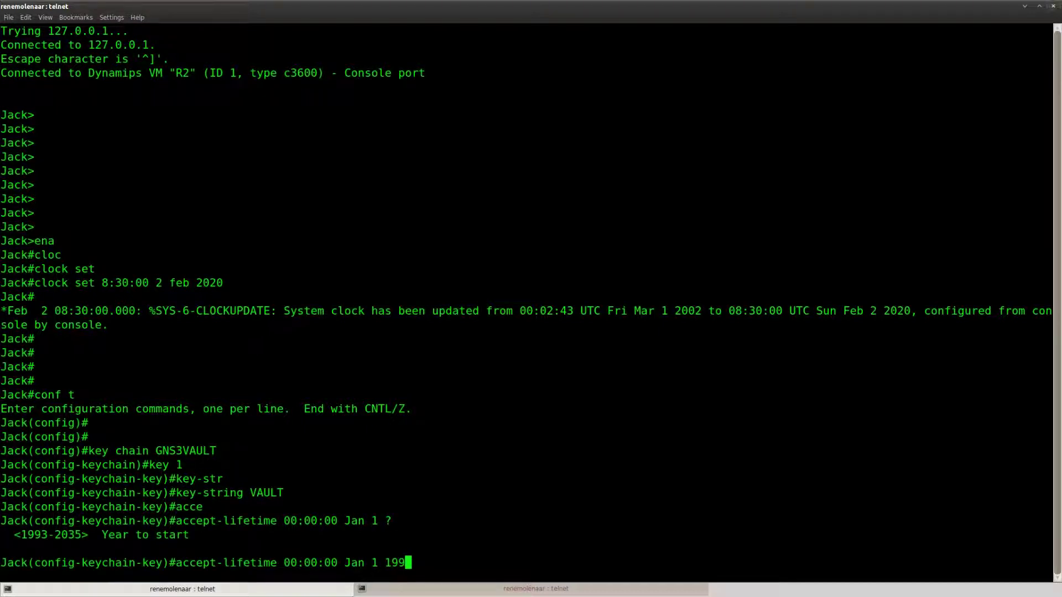
text(5 9:15:00 Feb 2 )
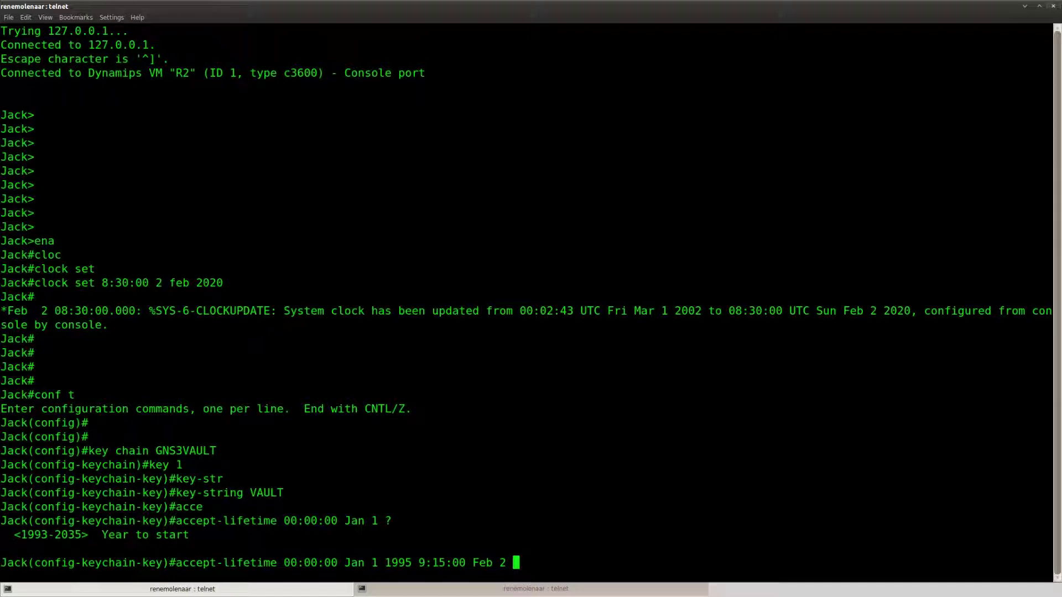
text(2020)
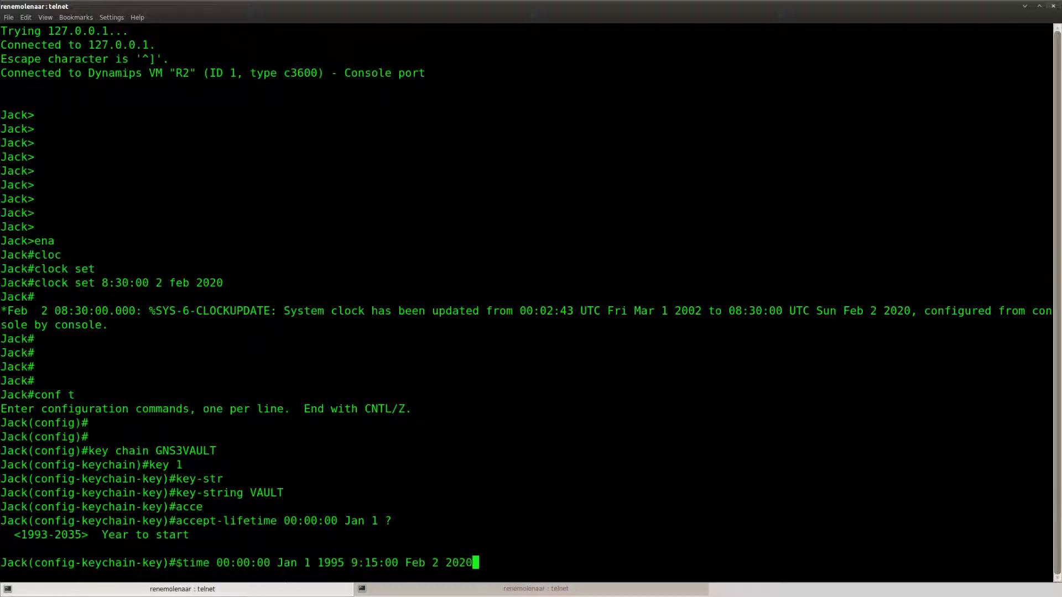
key(Return)
key(Return)
key(Return)
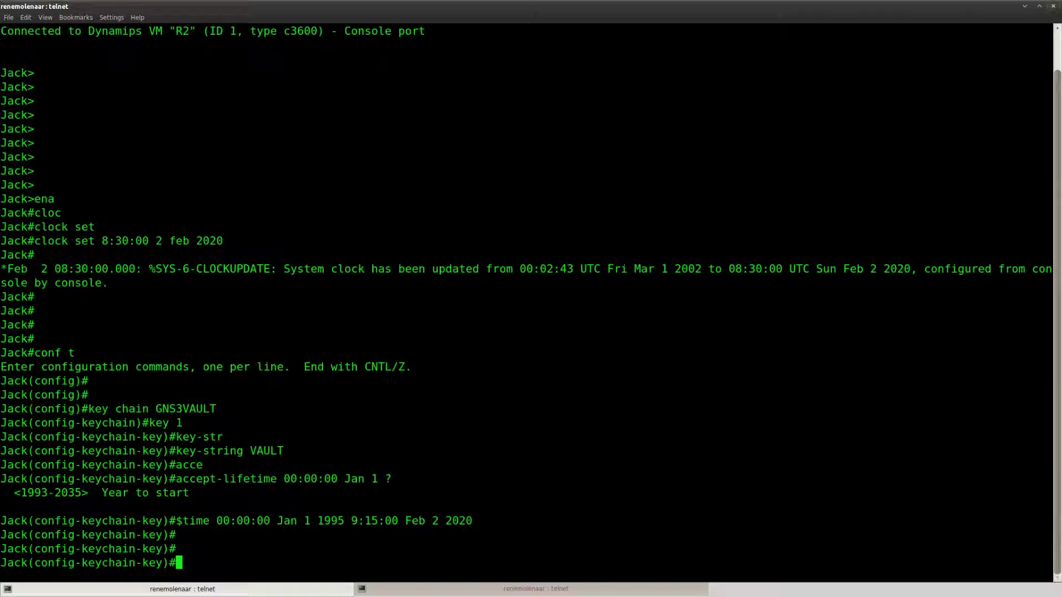
Set key 1's send-lifetime to 00:00:00 Jan 1 1995 through 9:00:00 Feb 2 2020, then add key 2.
text(send)
key(Tab)
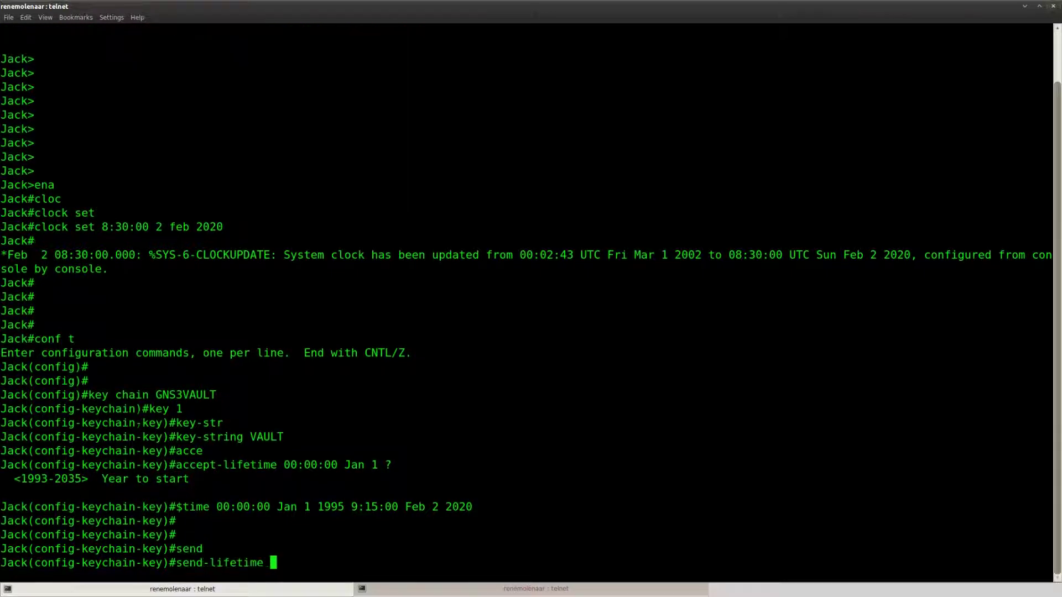
text(00:00:00 Jan 1 1995)
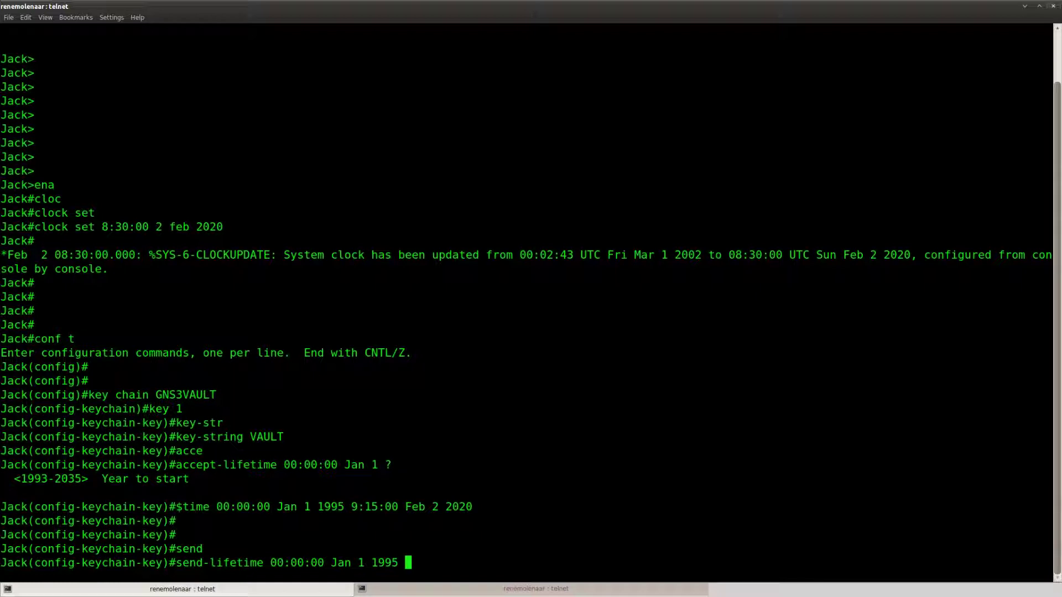
text( 0)
key(BackSpace)
text(9:00)
text(:00)
text( Fe)
key(Tab)
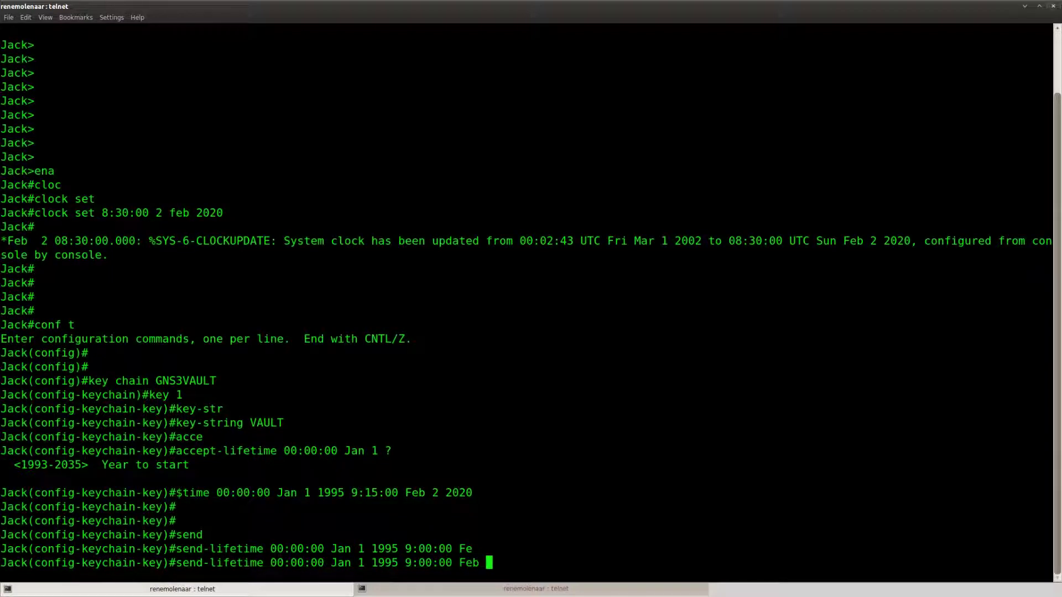
text(2 2020)
key(Return)
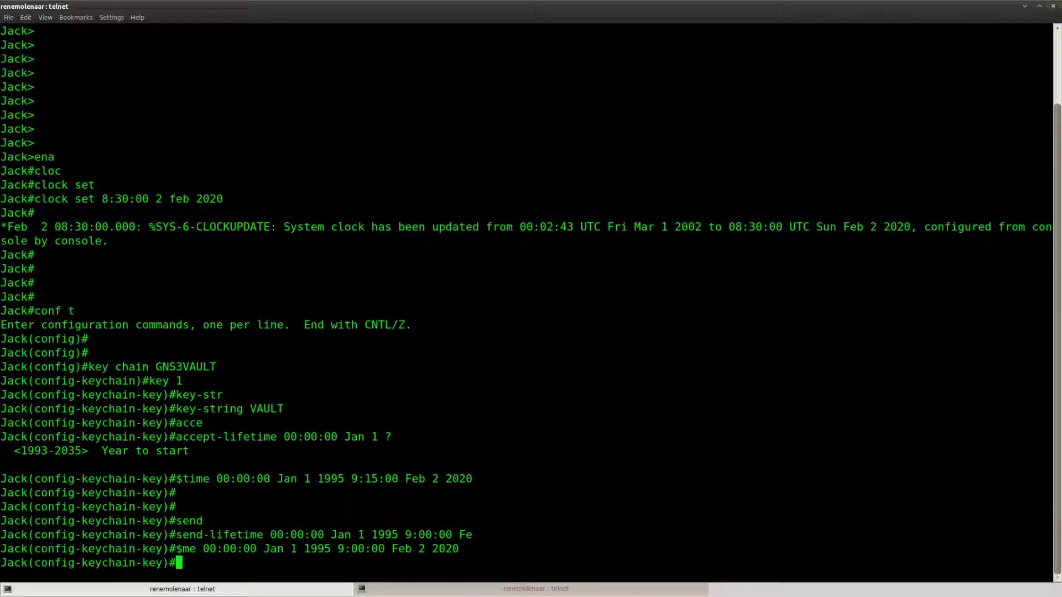
key(Return)
key(Return)
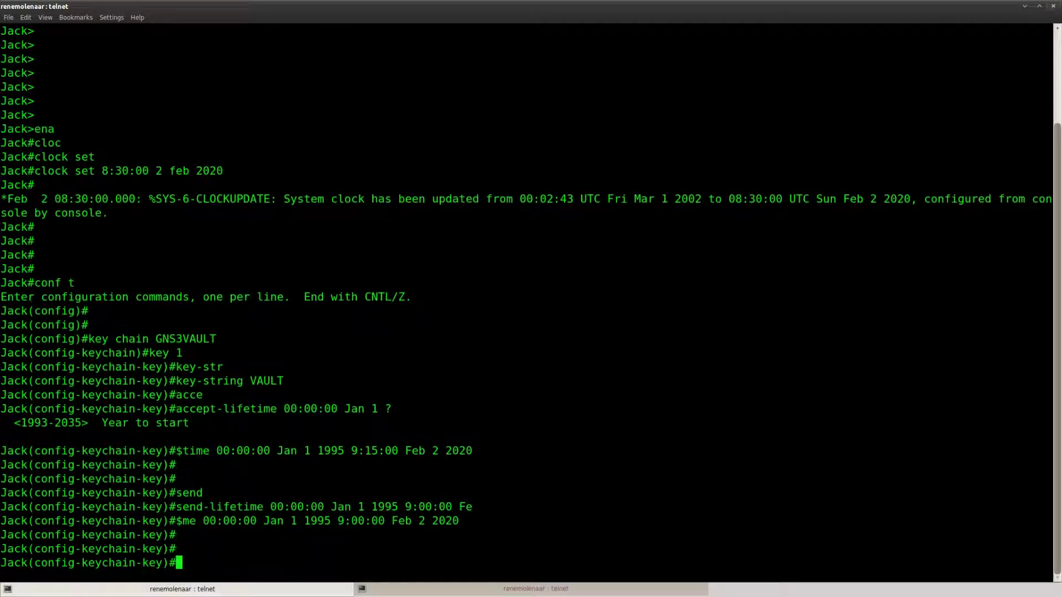
text(key 2)
key(Return)
Give key 2 a new key string and accept-lifetime 08:45:00 Feb 2 2020 to 00:00:00 Feb 1 2021.
text(keychain-key)#key)
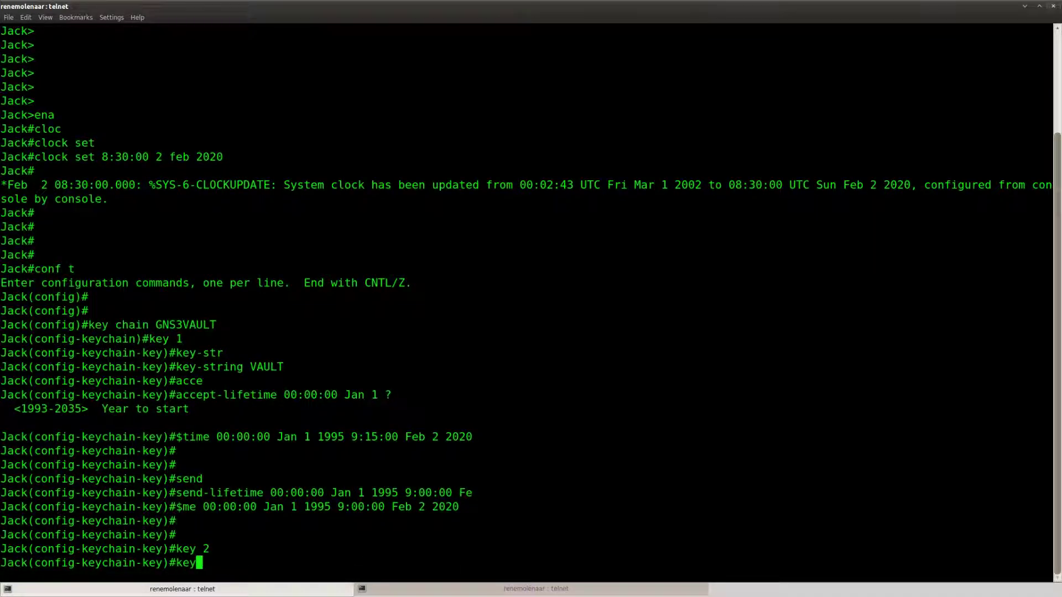
key(Tab)
text(SAFE)
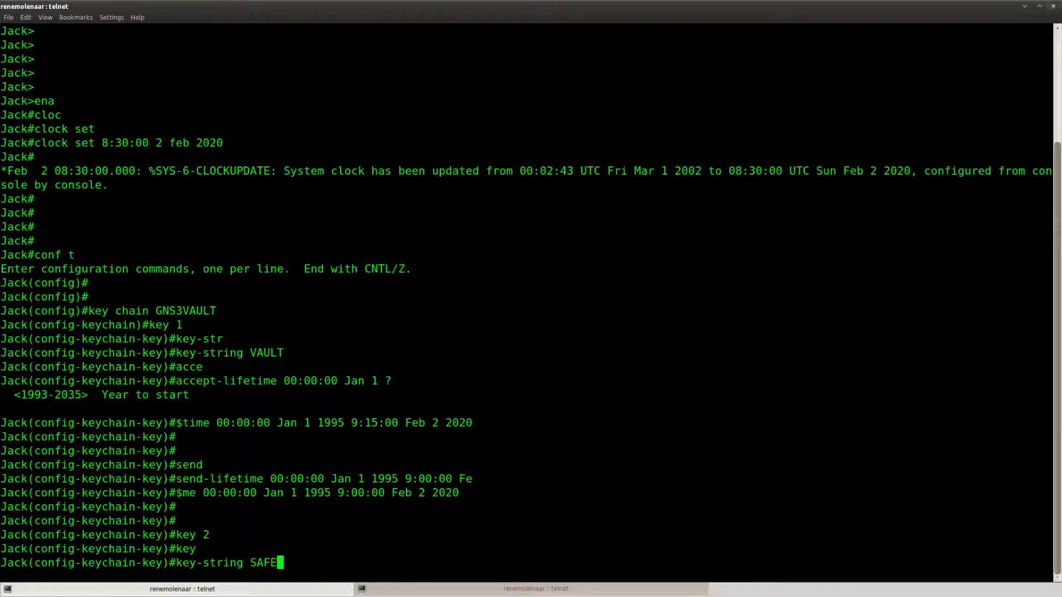
key(Return)
text(acce)
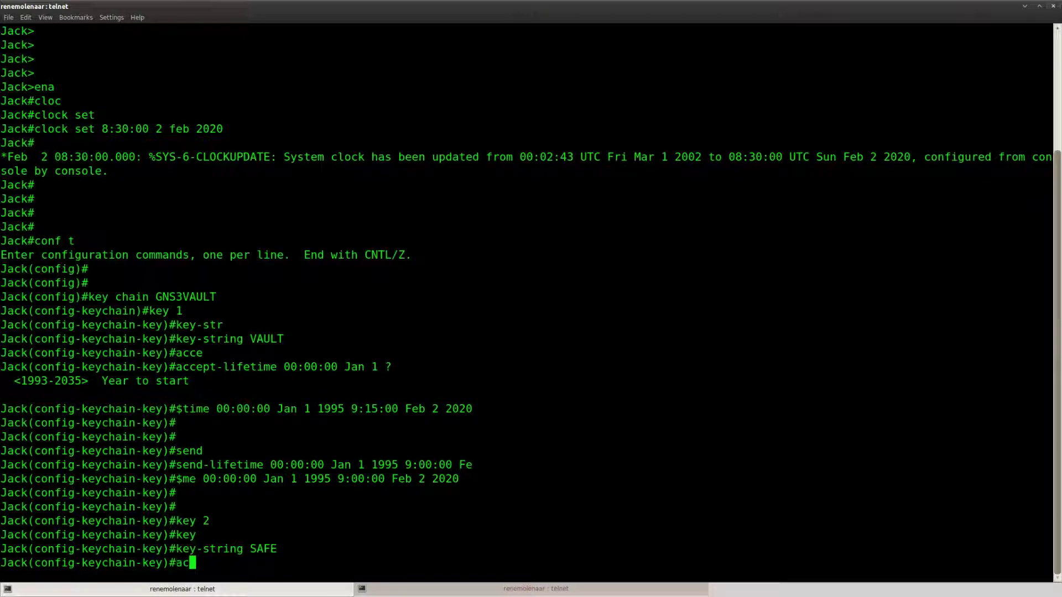
key(Tab)
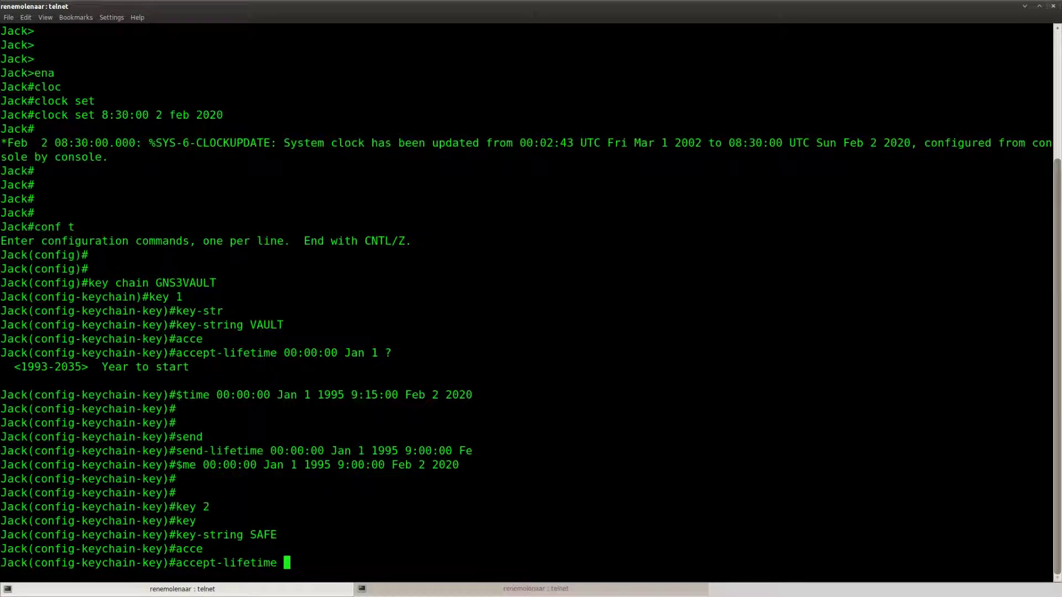
text(08:45:00 Feb 2 2020)
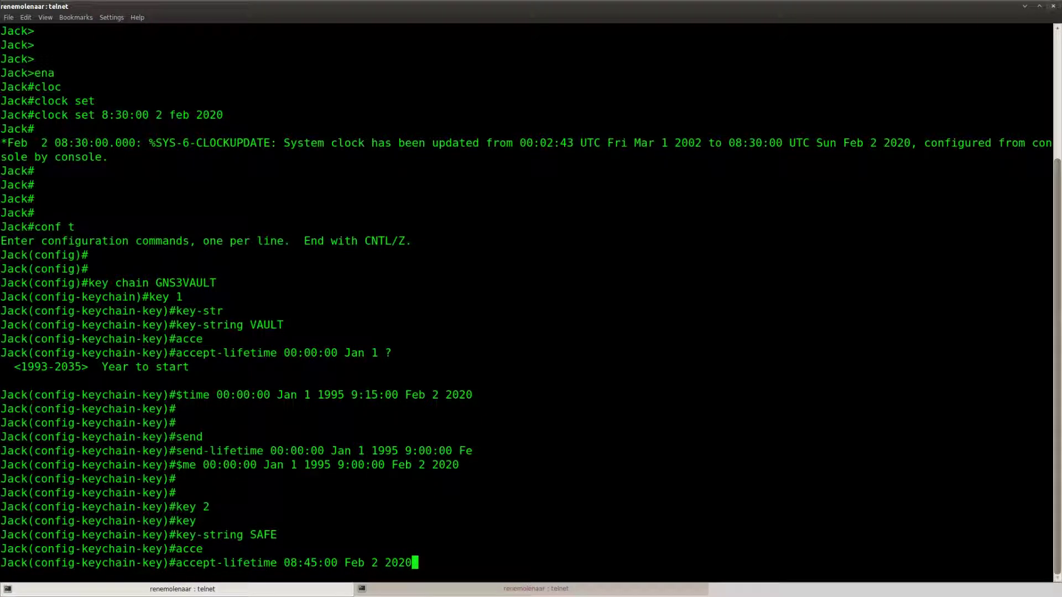
text(00:00)
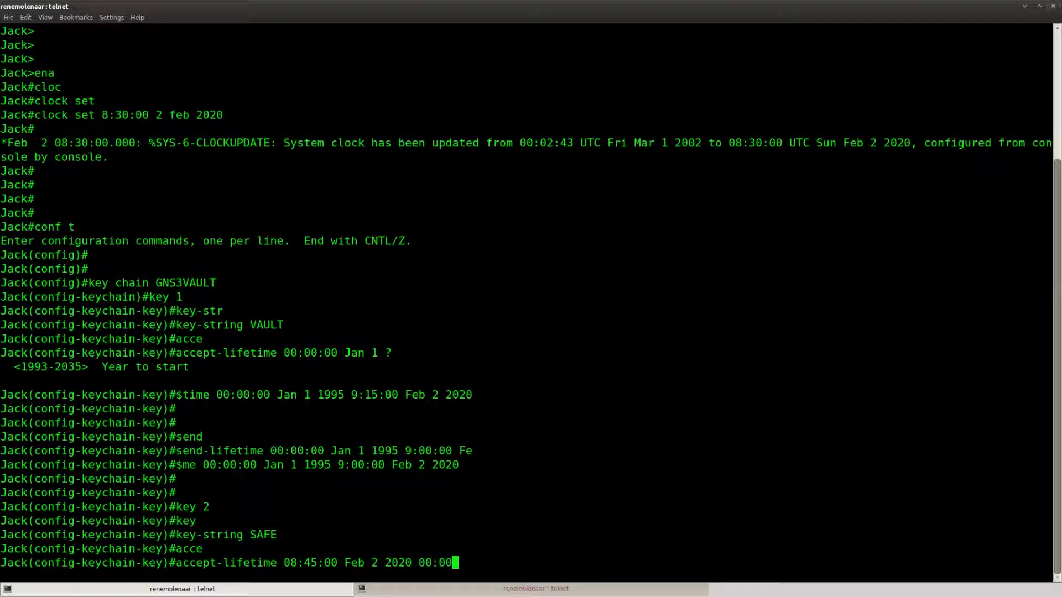
text(:00 Feb 1 2)
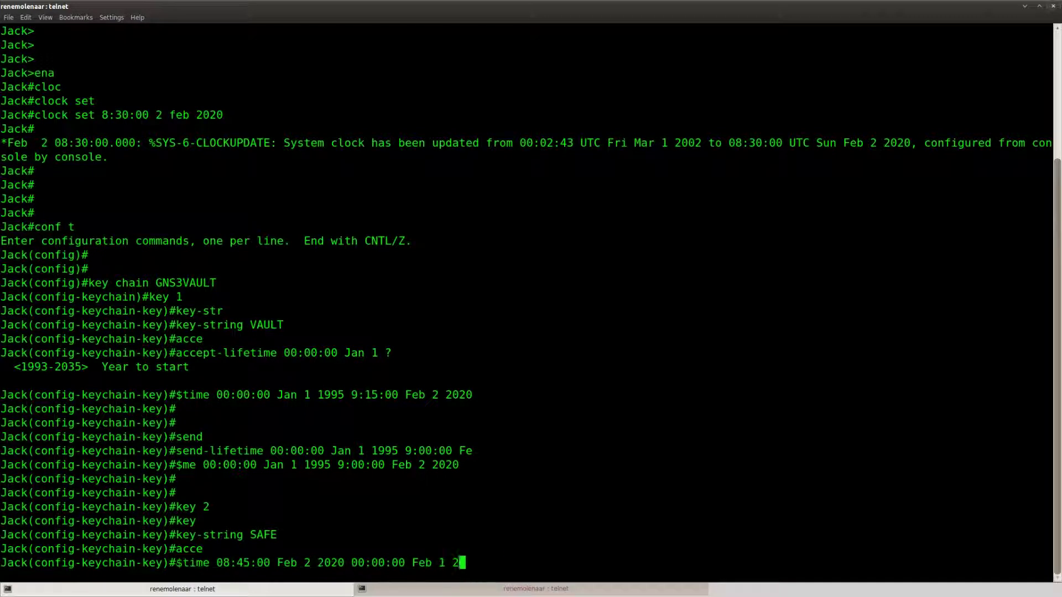
text(021)
key(Return)
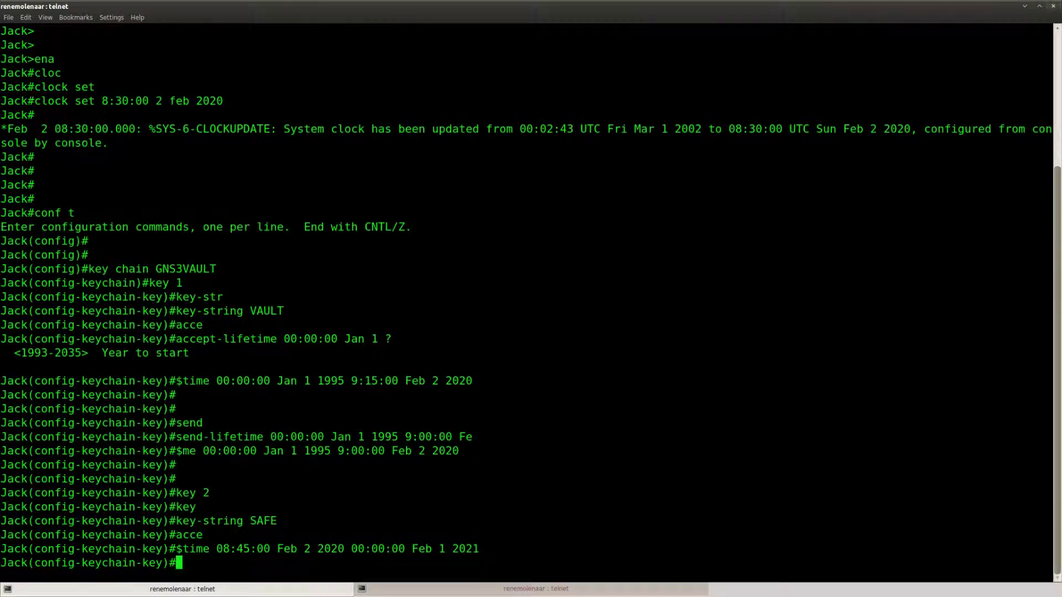
Set key 2's send-lifetime to 08:45:00 Feb 2 2020 through 00:00:00 Feb 1 2021 and exit configuration.
text(send)
key(Tab)
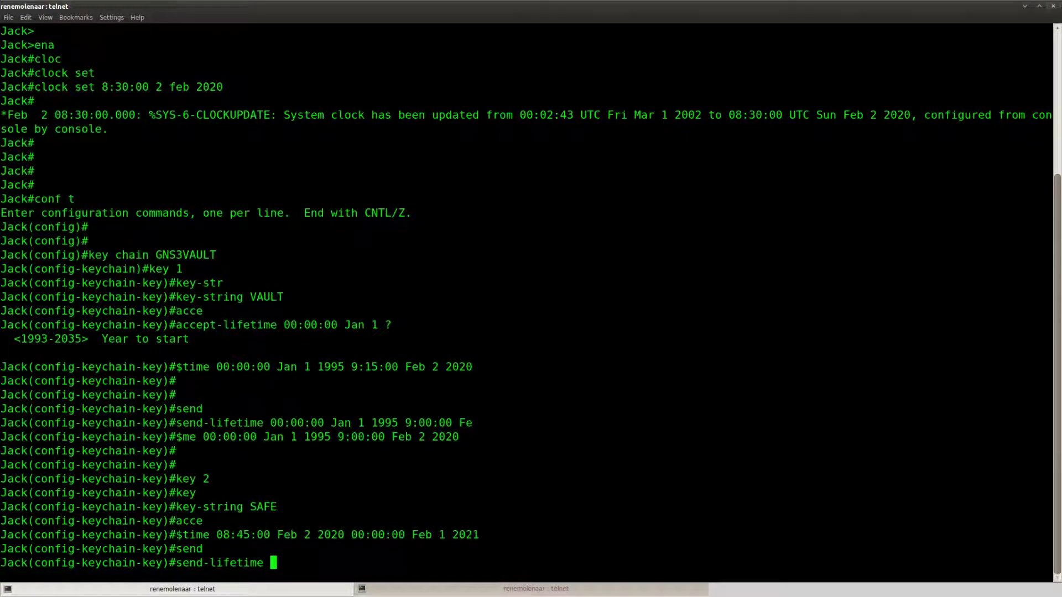
text(08:45:00 Feb 2 )
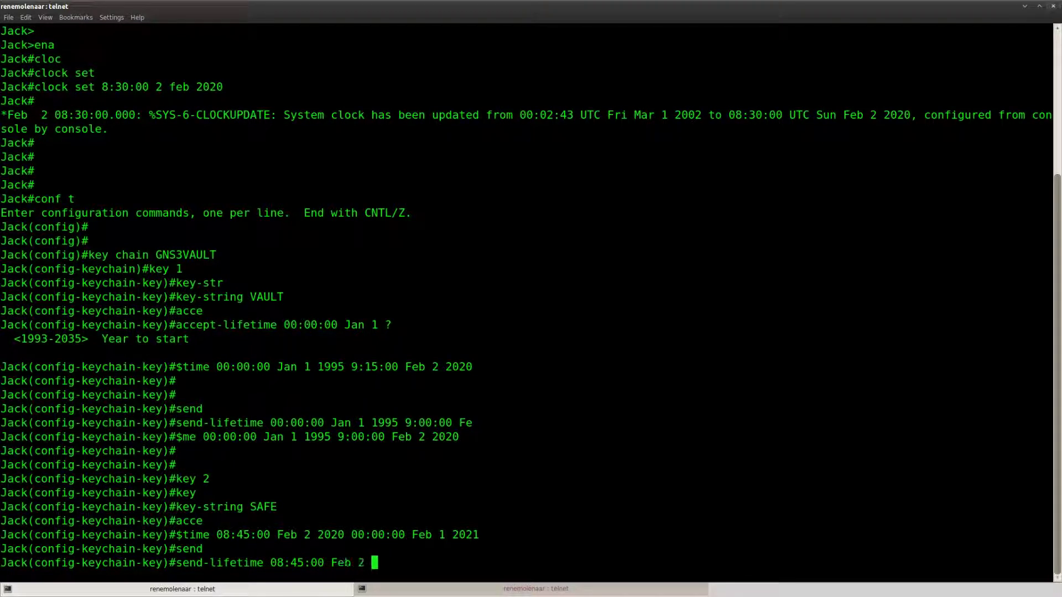
text(2020 00:00:)
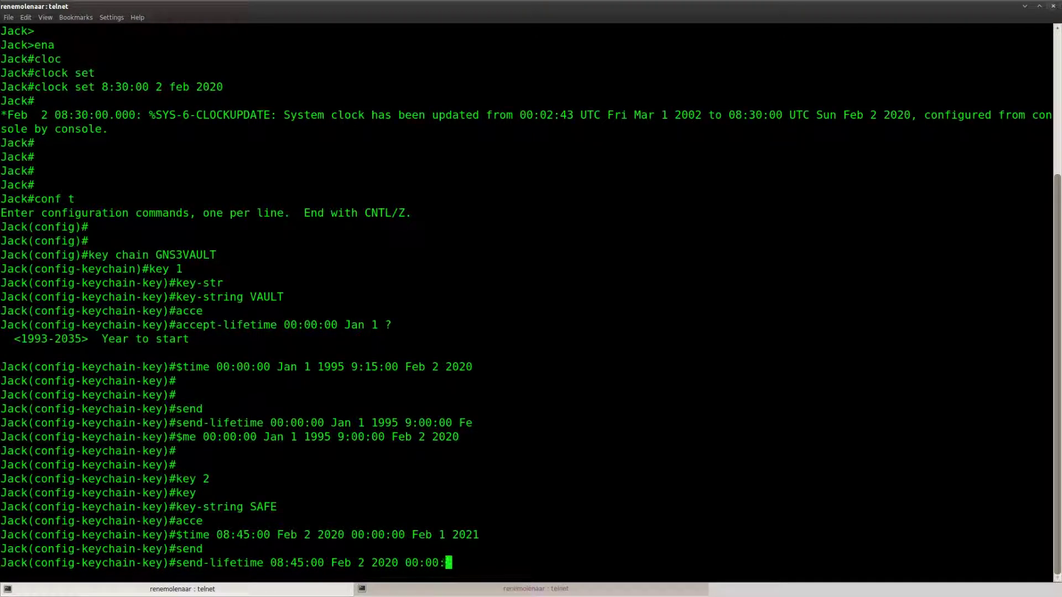
text(00 Feb 1 2021)
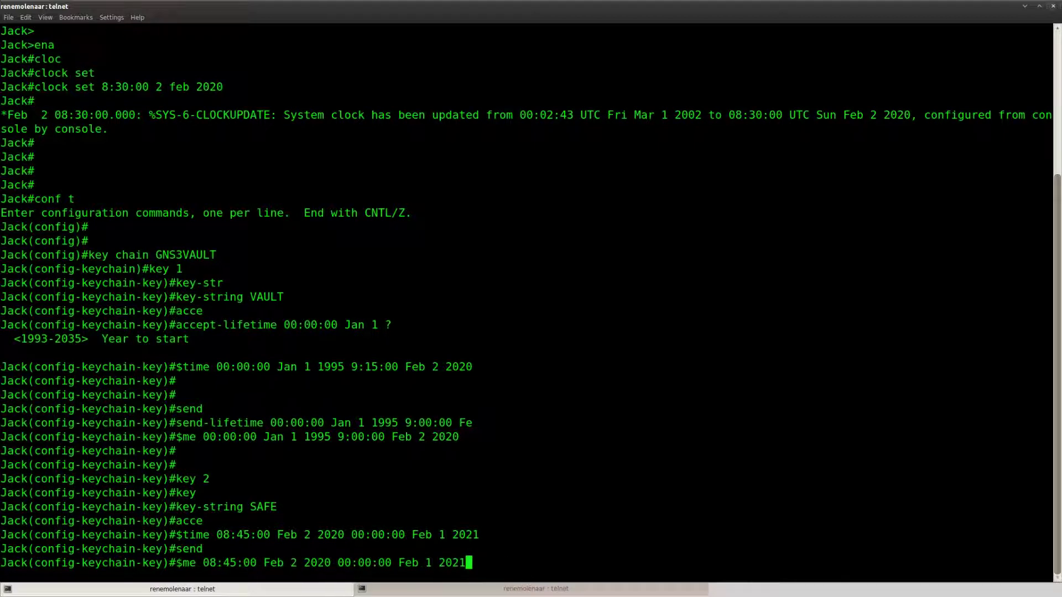
key(Return)
key(Return)
key(Return)
key(Return)
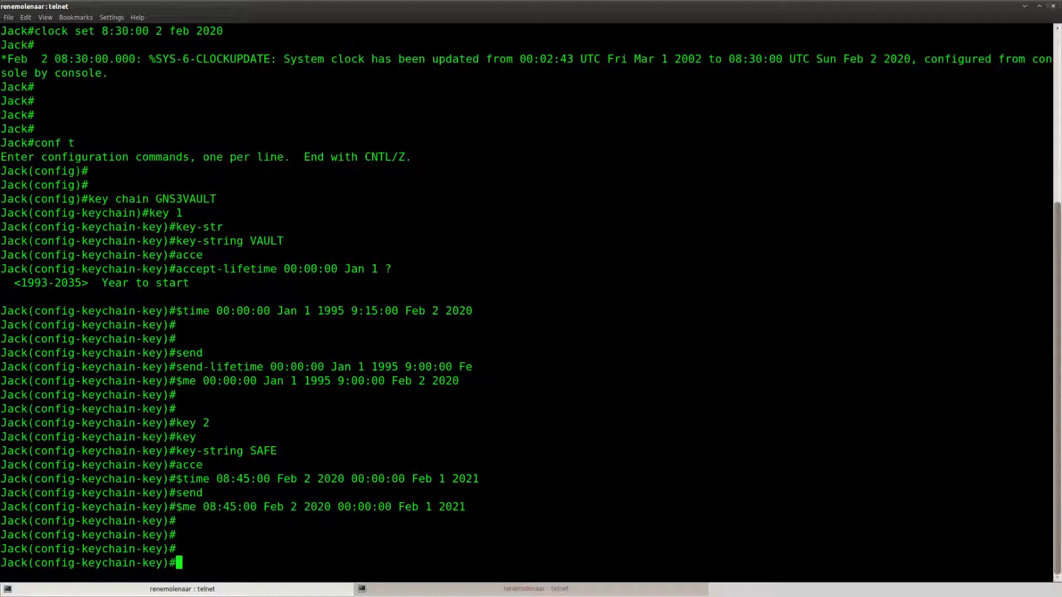
key(ctrl+z)
On Jack's interface s0/0, enable EIGRP 12 MD5 authentication mode.
text(conf t)
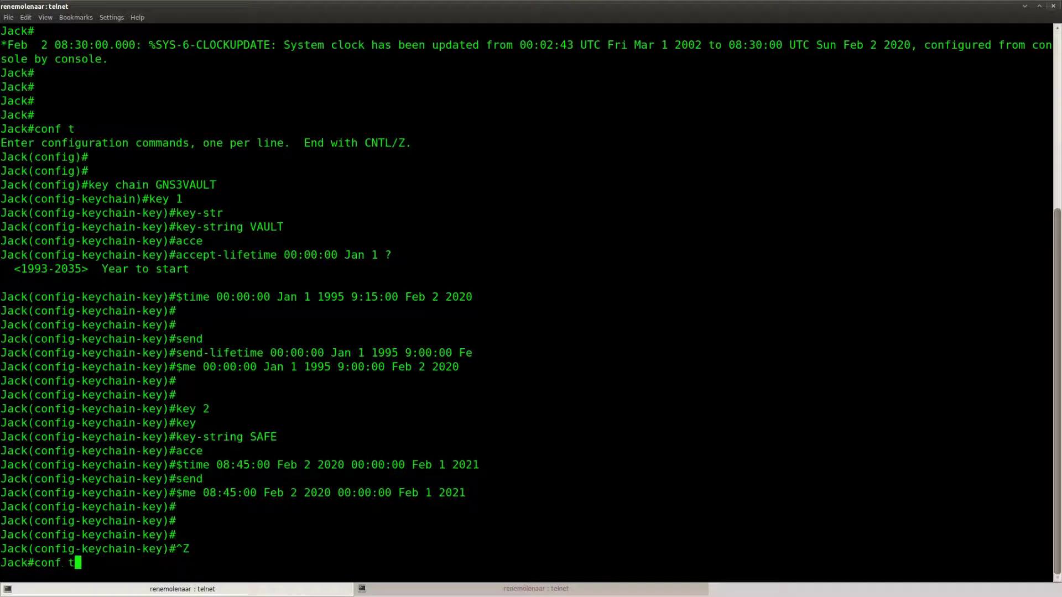
key(Return)
key(Return)
text(int s0/0)
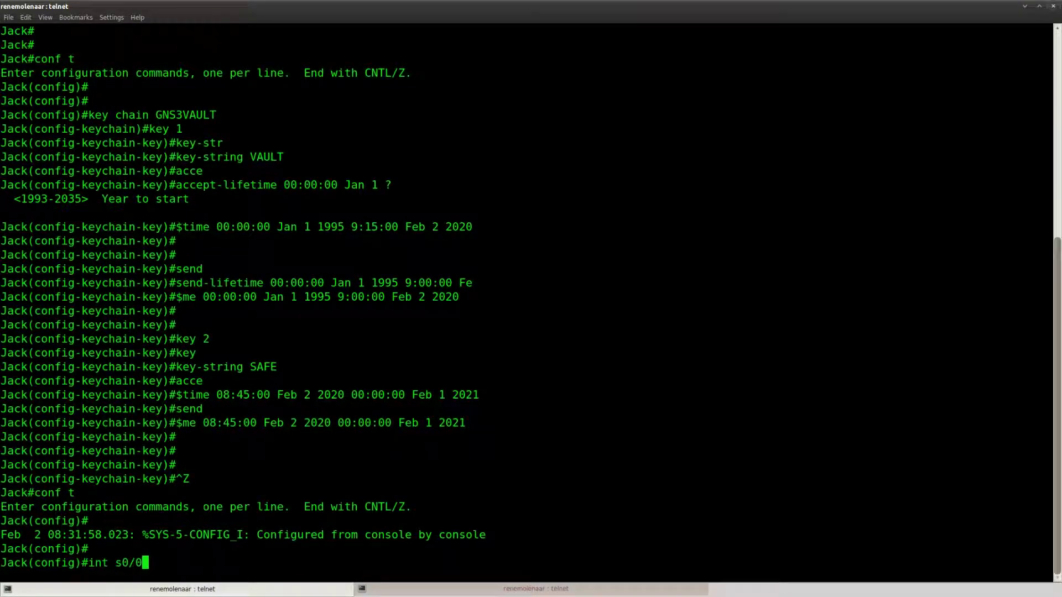
key(Return)
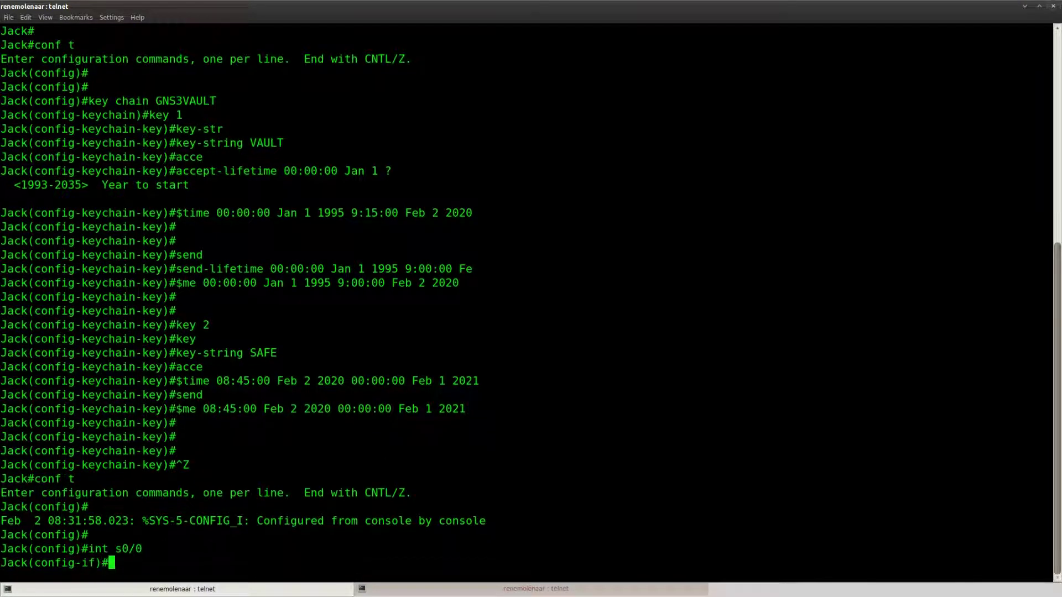
key(Return)
key(Return)
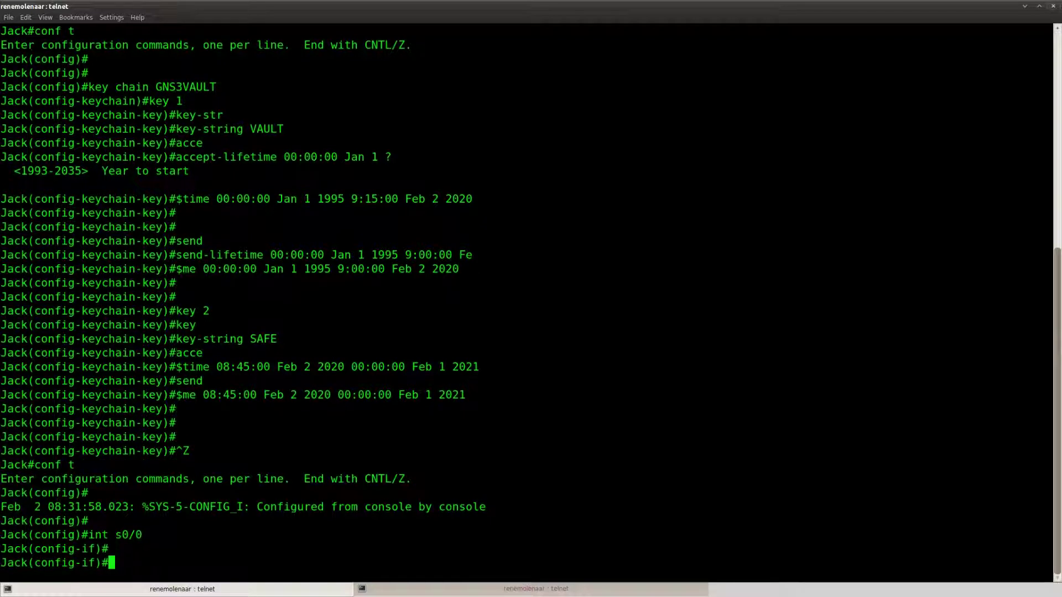
text(ip authen)
key(Tab)
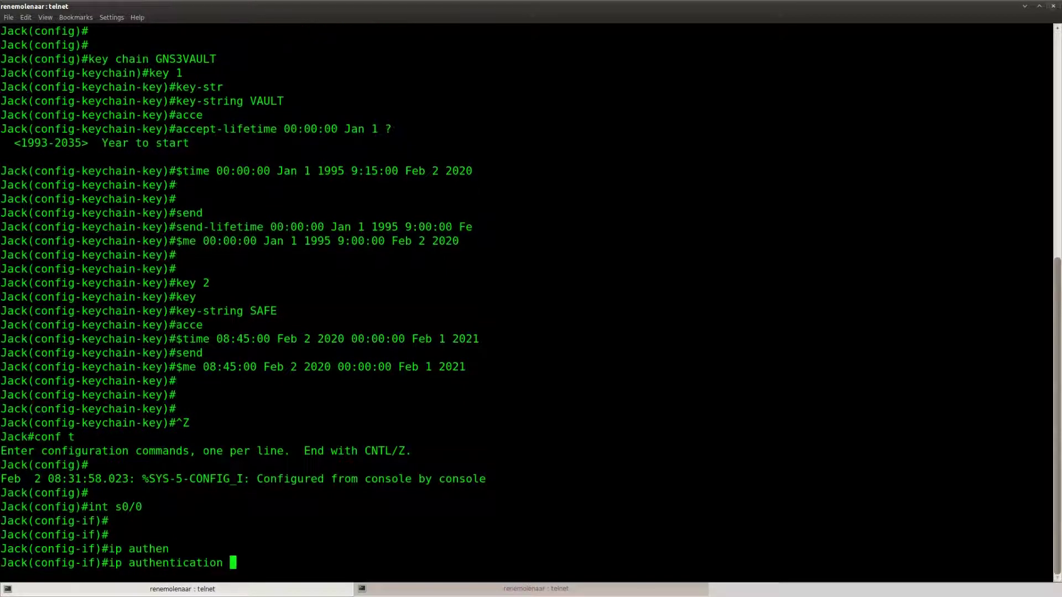
text(mod)
key(Tab)
text(ei)
key(Tab)
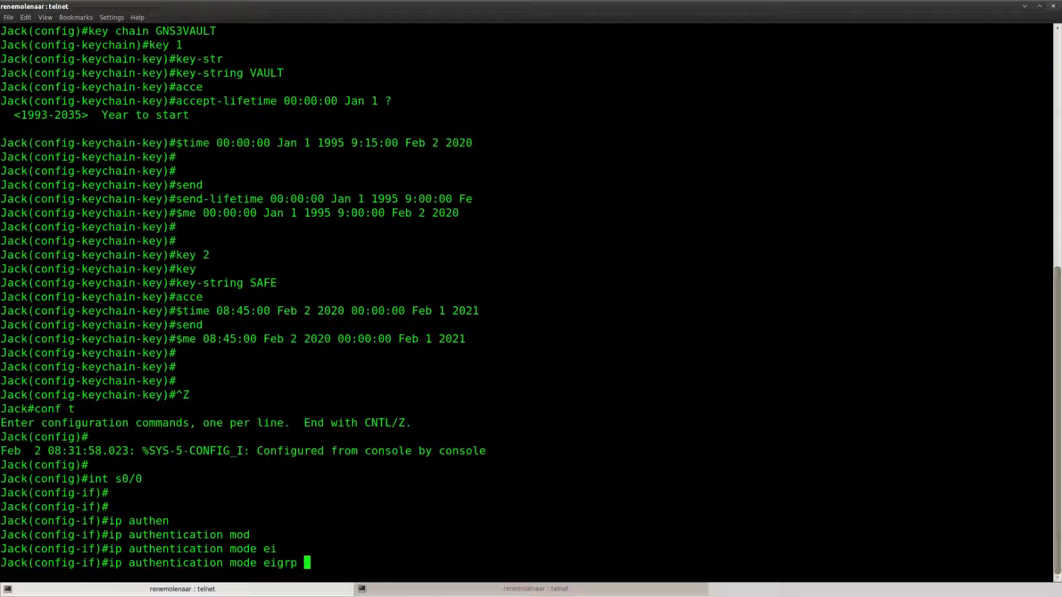
text(12 md5)
key(Return)
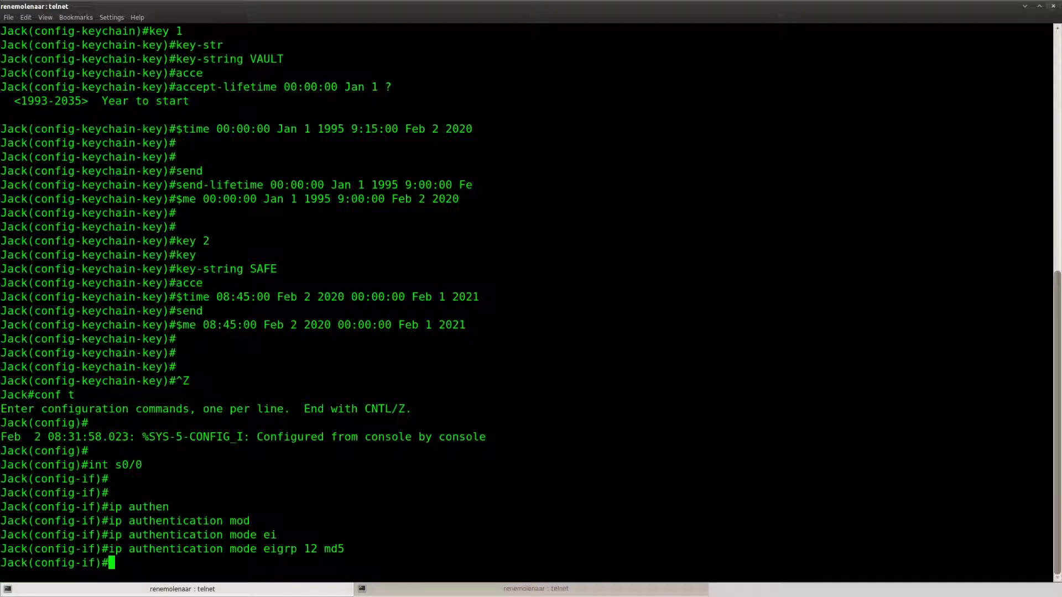
Bind key chain GNS3VAULT to EIGRP 12 authentication on s0/0.
text(ip auth)
key(Tab)
text(key)
key(Tab)
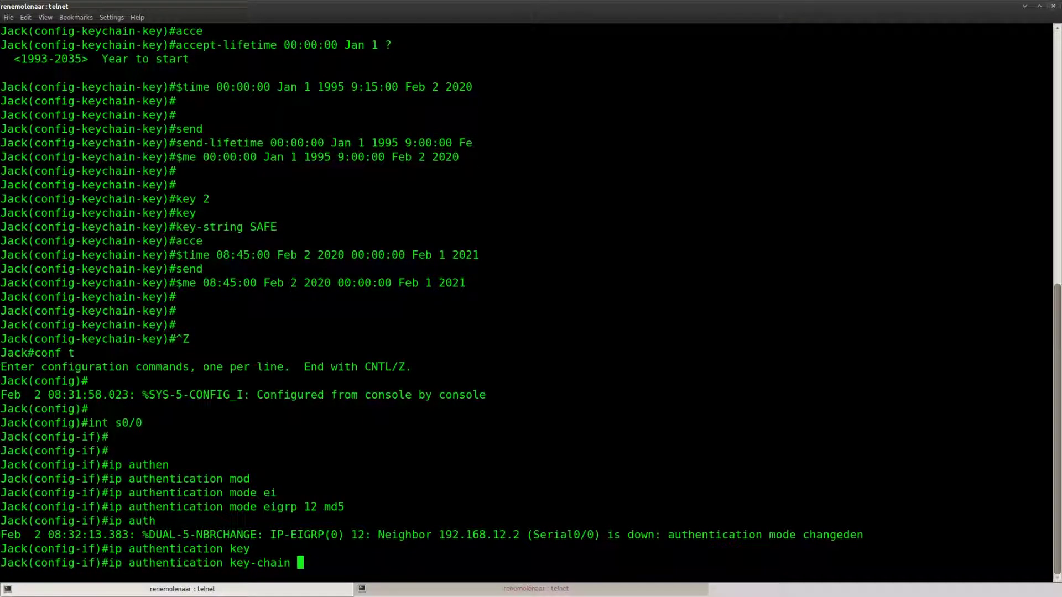
text(ei)
key(Tab)
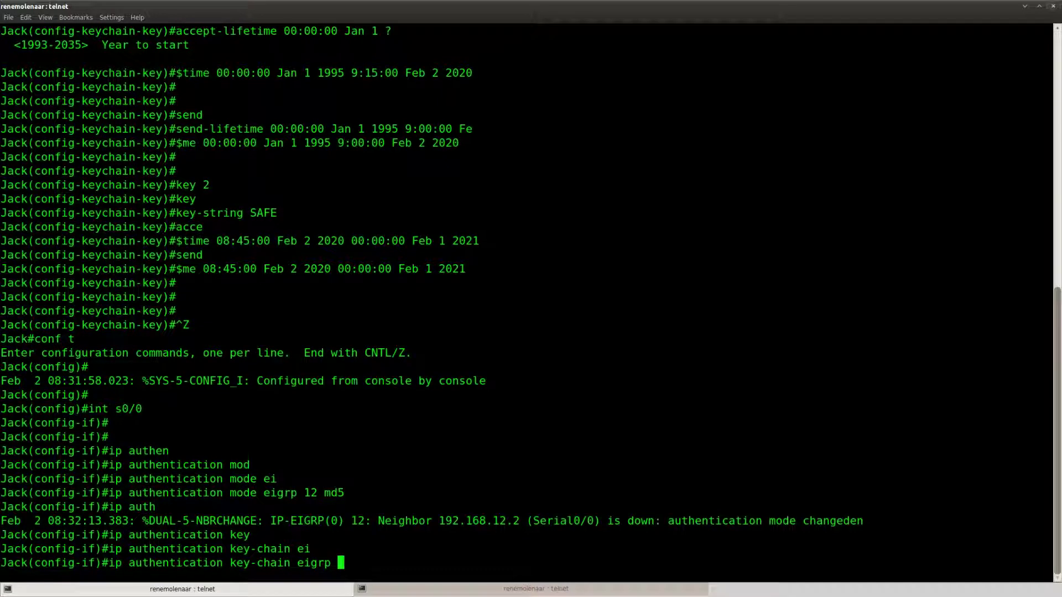
text(12 GNS3VAULT)
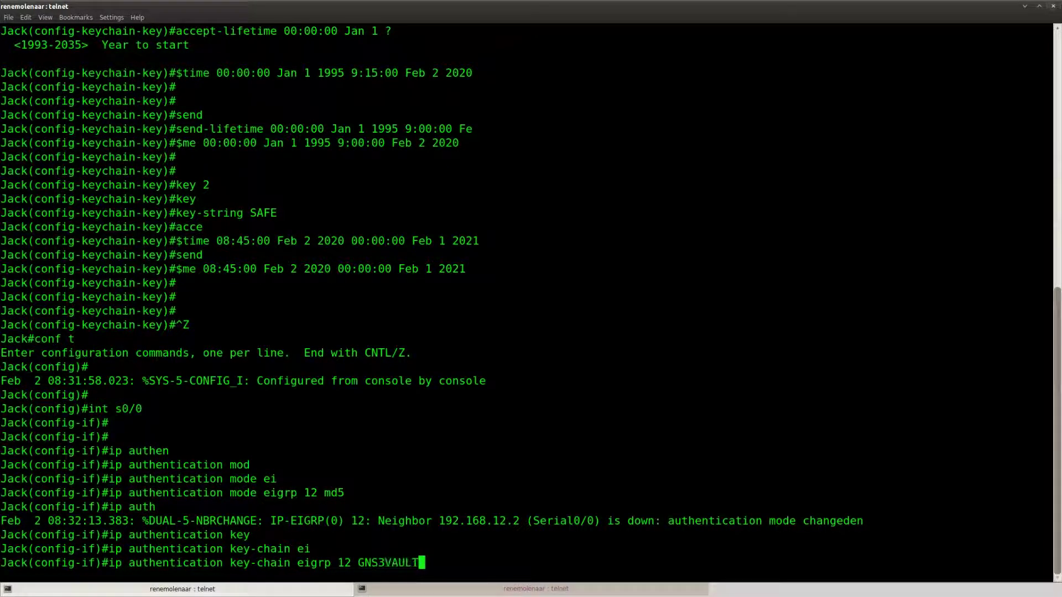
key(Return)
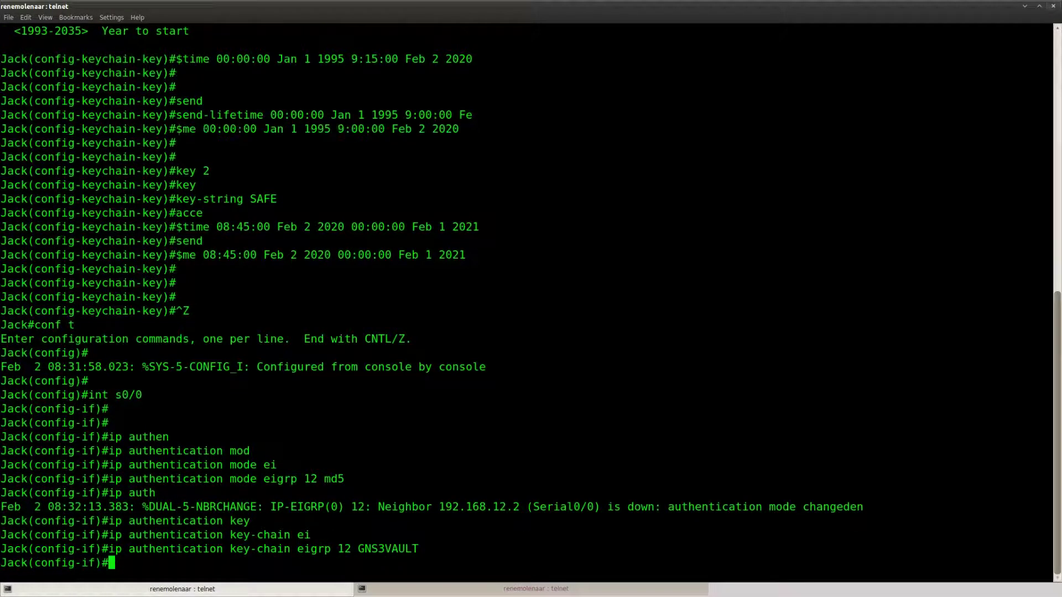
Exit configuration mode and list Jack's running configuration with show run.
key(Return)
key(Return)
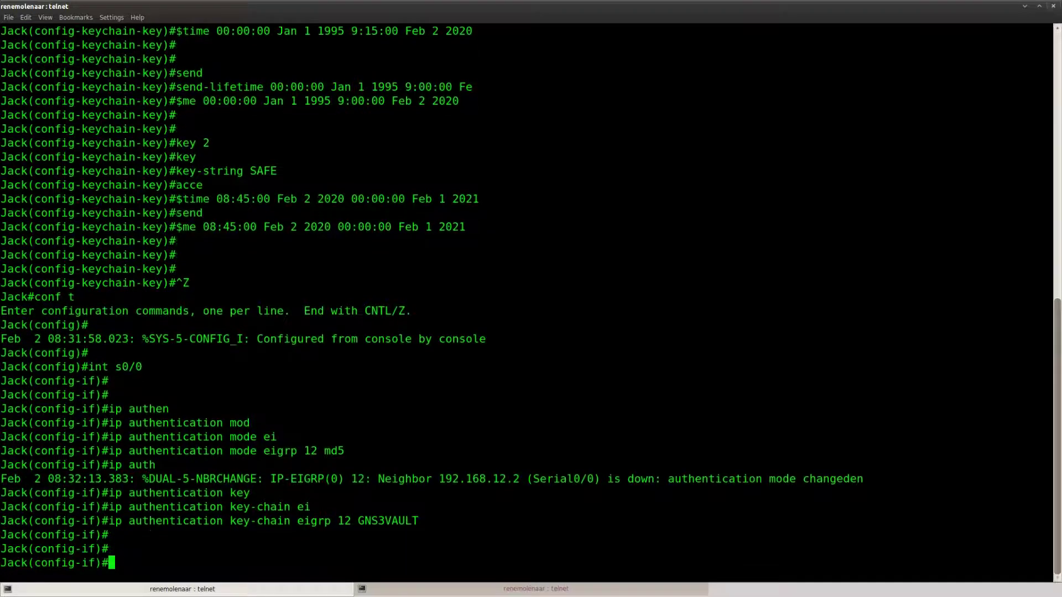
key(ctrl+z)
key(Return)
key(Return)
key(Return)
key(Return)
text(show run)
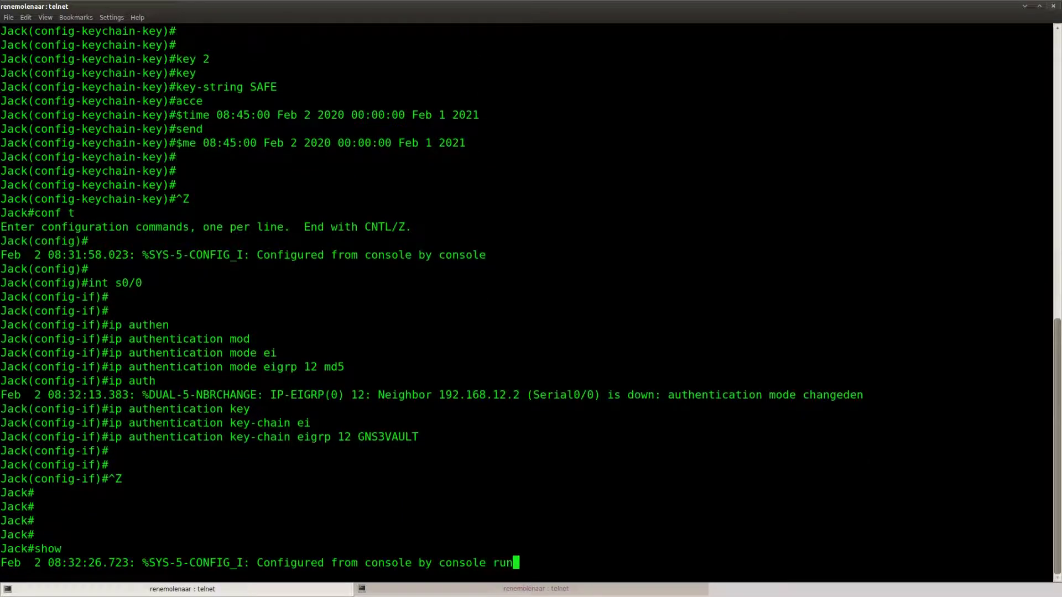
key(Return)
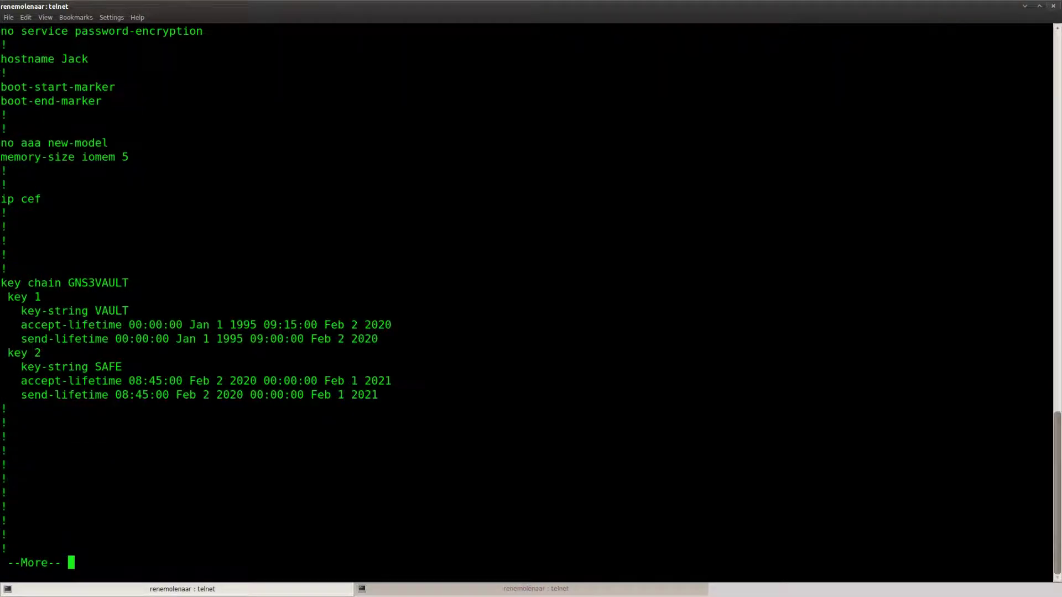
Copy Jack's GNS3VAULT key chain block and paste it into Johnson's global configuration.
drag(1, 282, 382, 395)
right_click(338, 389)
click(362, 397)
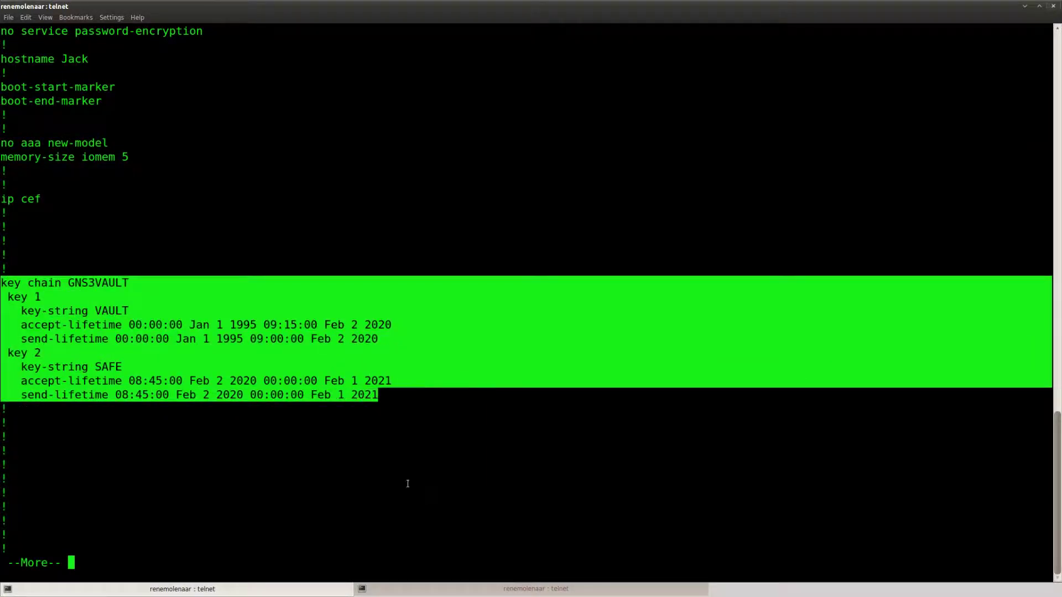
key(alt+Tab)
key(Return)
key(Return)
text(conf t)
key(Return)
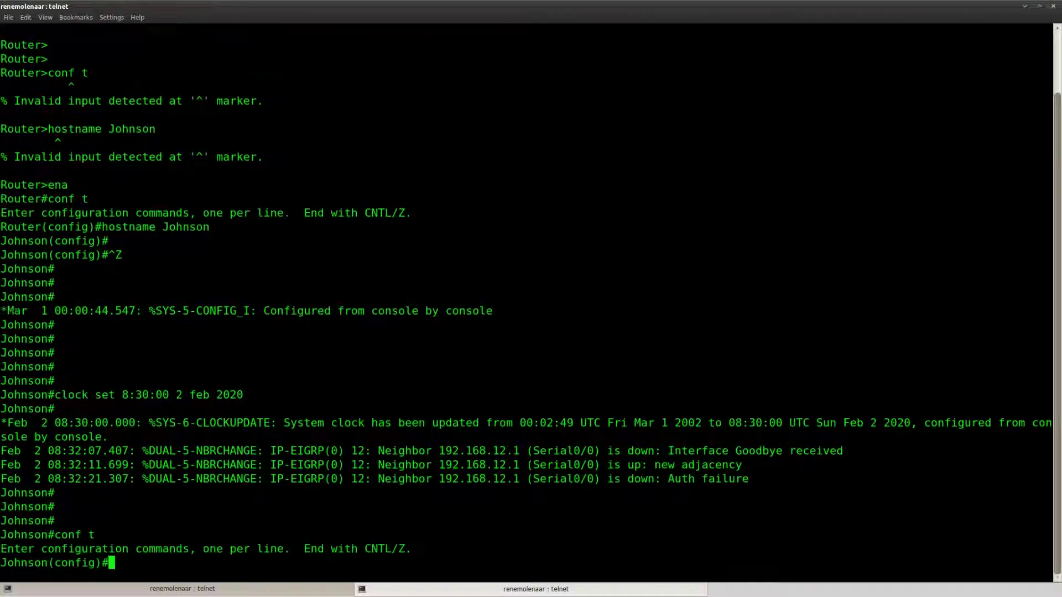
key(Return)
key(Return)
key(ctrl+shift+v)
key(Return)
Copy the two ip authentication lines from Jack's Serial0/0 configuration.
key(alt+Tab)
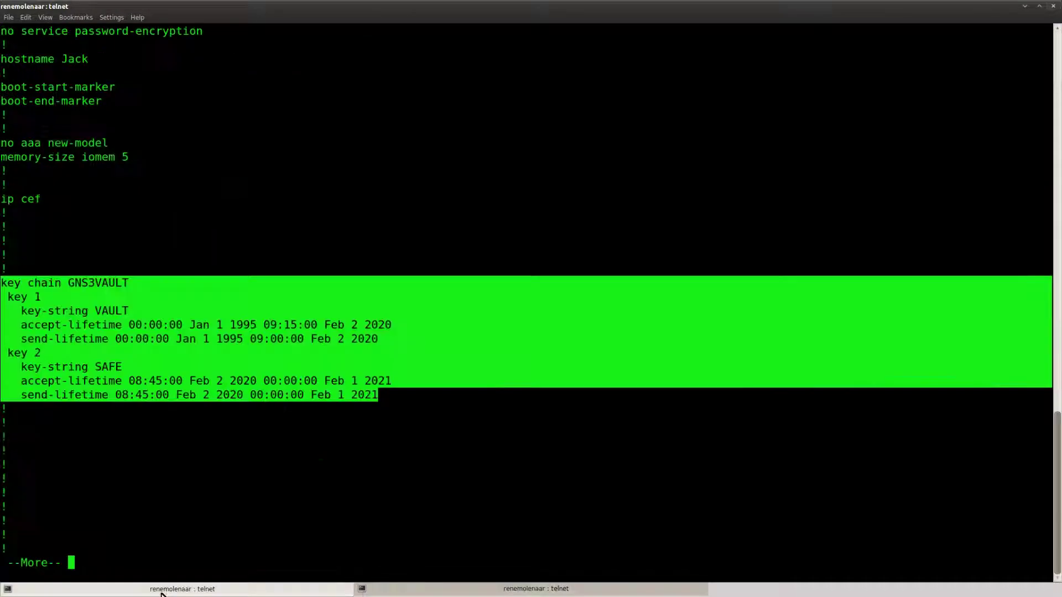
key(space)
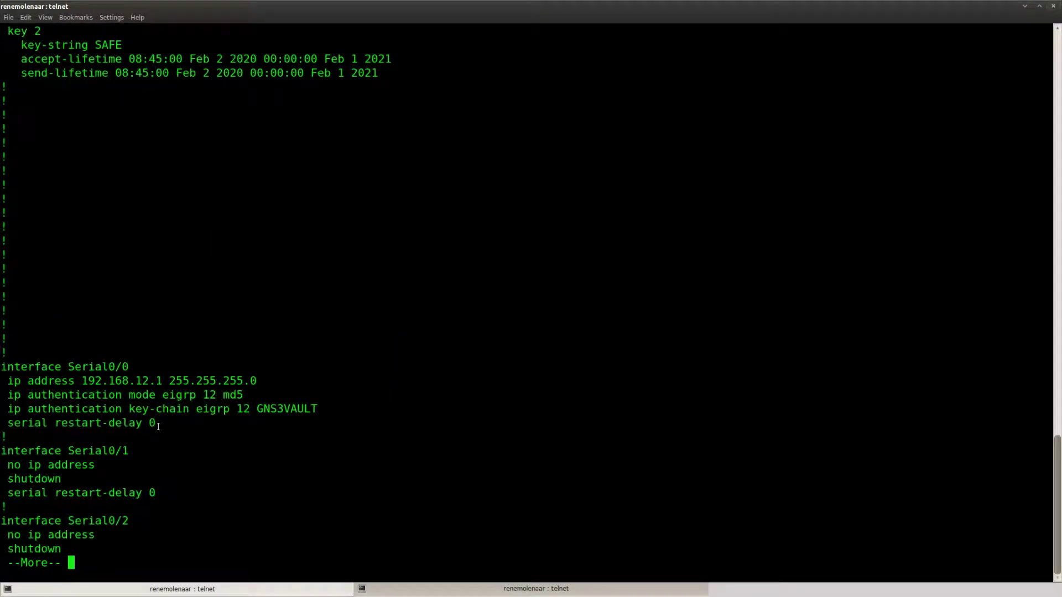
drag(157, 425, 3, 370)
click(64, 413)
drag(320, 413, 2, 396)
right_click(36, 399)
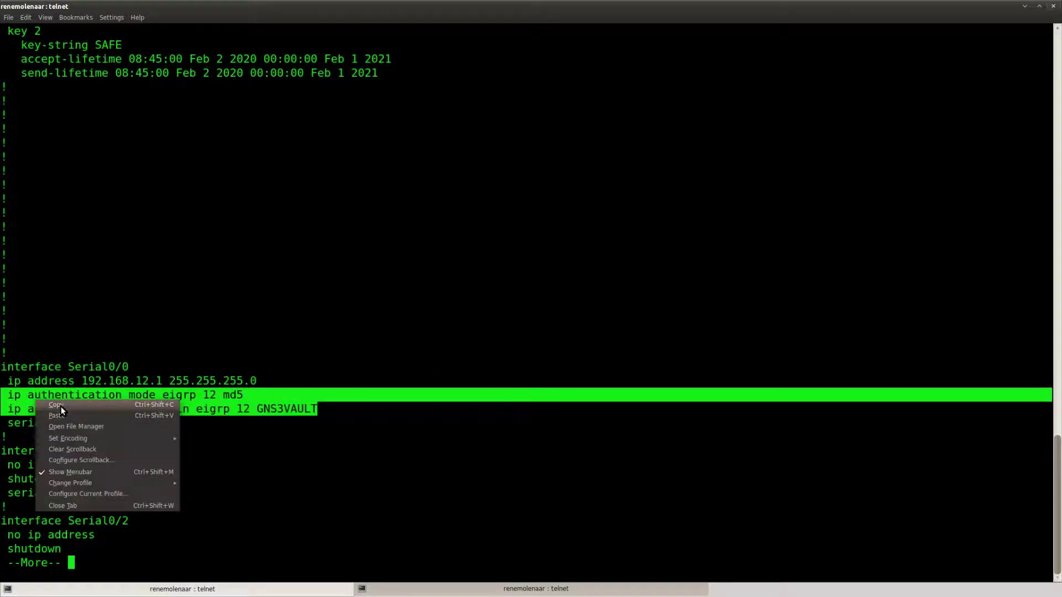
click(61, 406)
Paste the authentication lines under Johnson's interface s0/0 and exit, bringing neighbor 192.168.12.1 back up.
click(183, 589)
key(Return)
key(Return)
key(Return)
text(int s0)
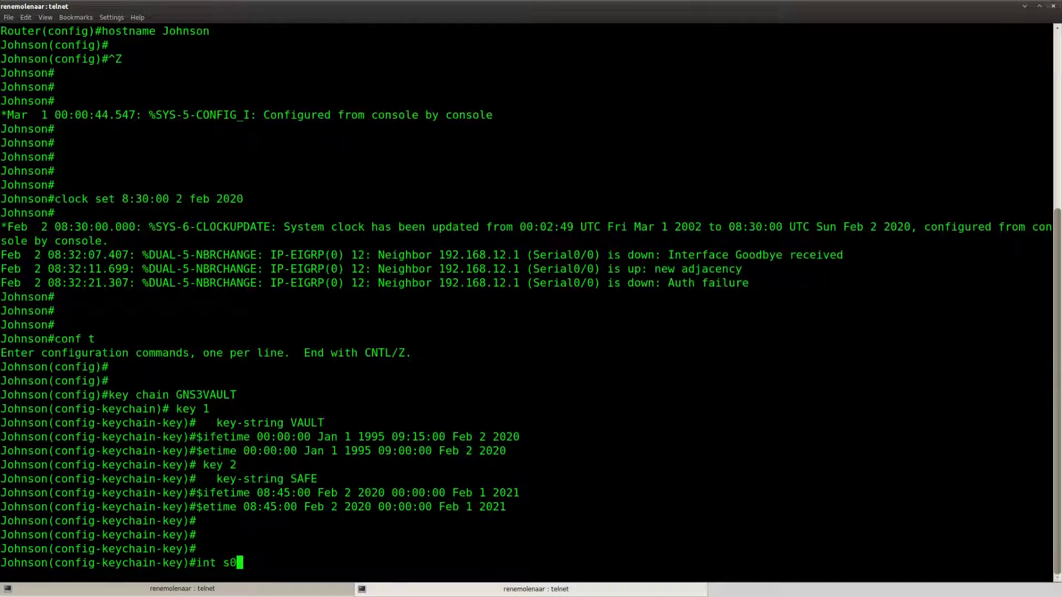
text(/0)
key(Return)
key(Return)
key(Return)
key(ctrl+shift+v)
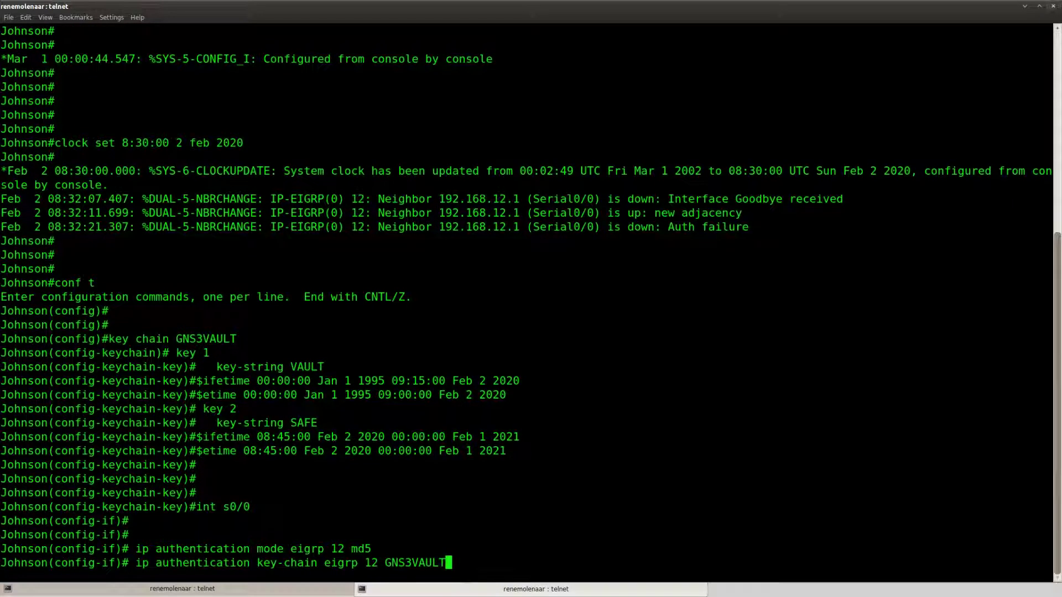
key(ctrl+z)
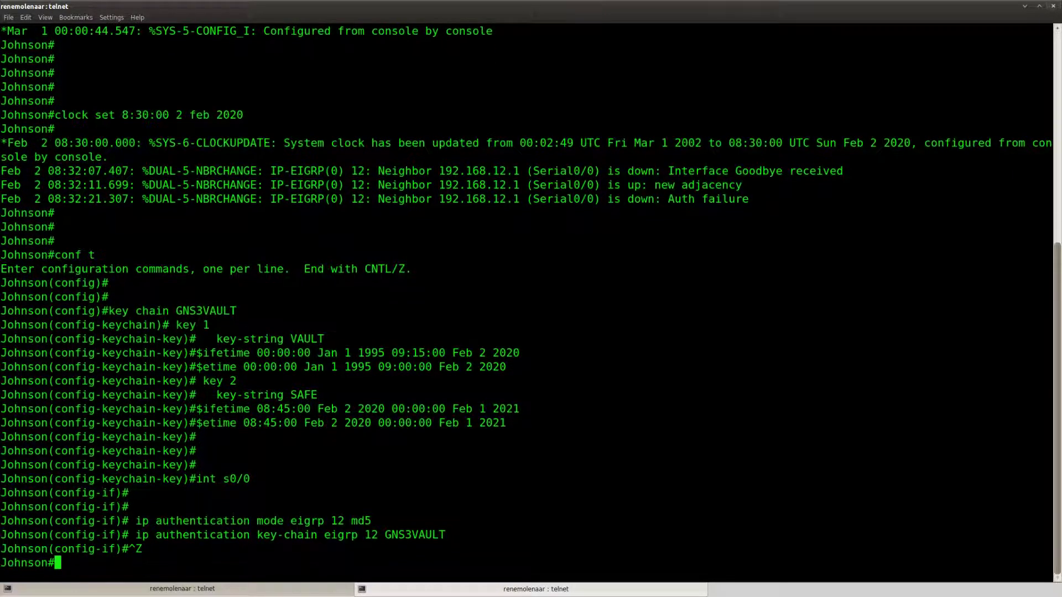
key(Return)
key(Return)
Run debug eigrp packets on Johnson to see MD5 HELLOs using key id 1.
text(deb)
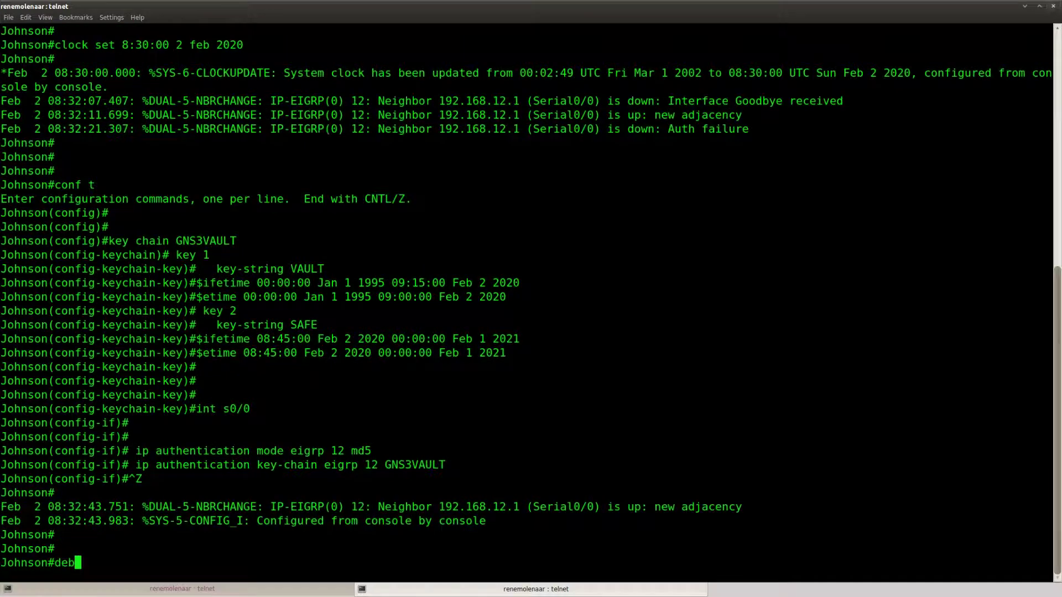
key(Tab)
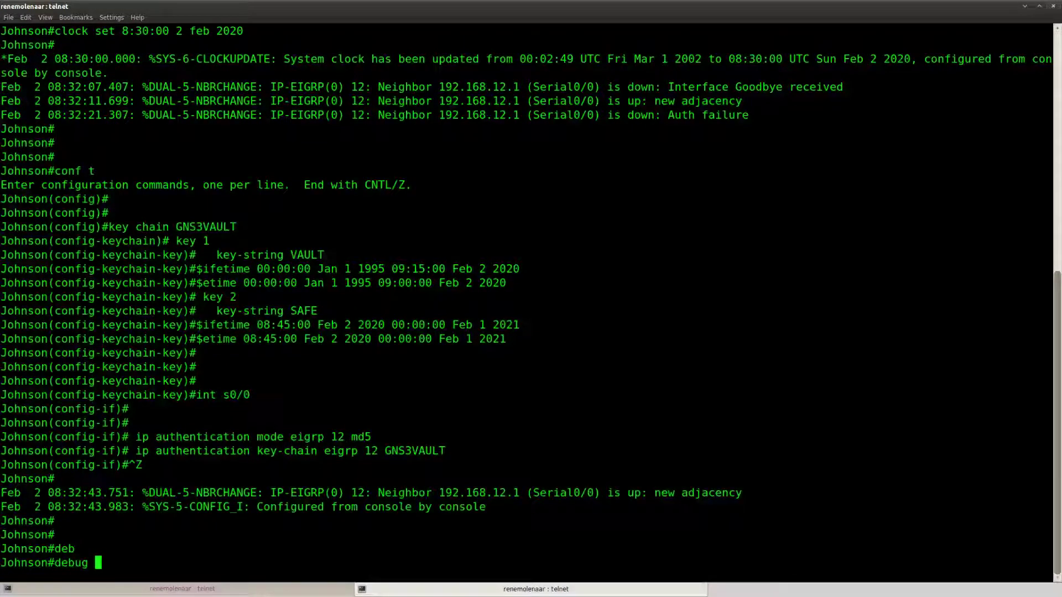
text(ei)
key(Tab)
text(?)
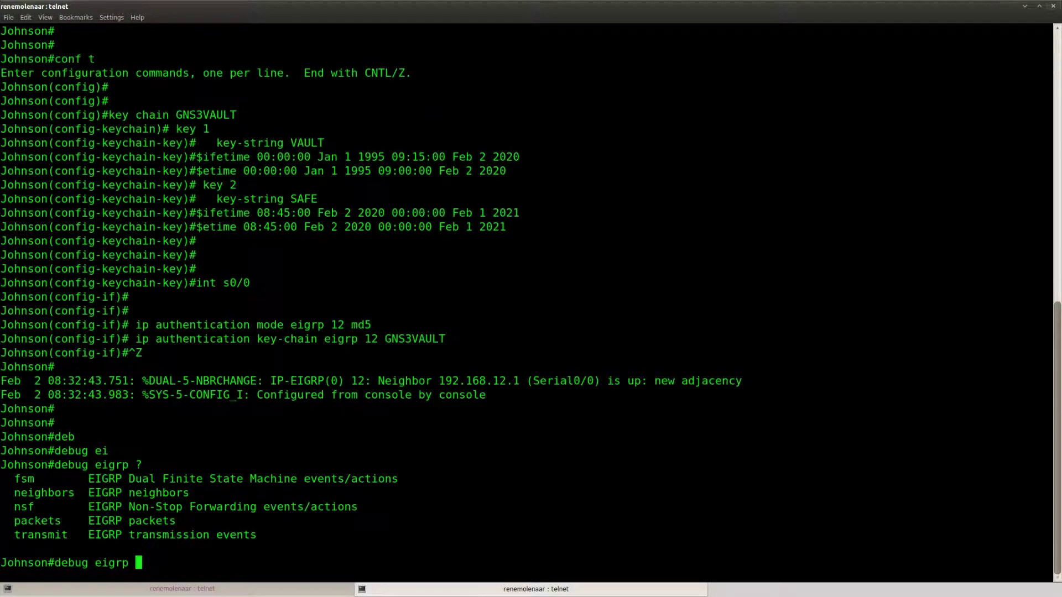
text(pack)
key(Tab)
key(Return)
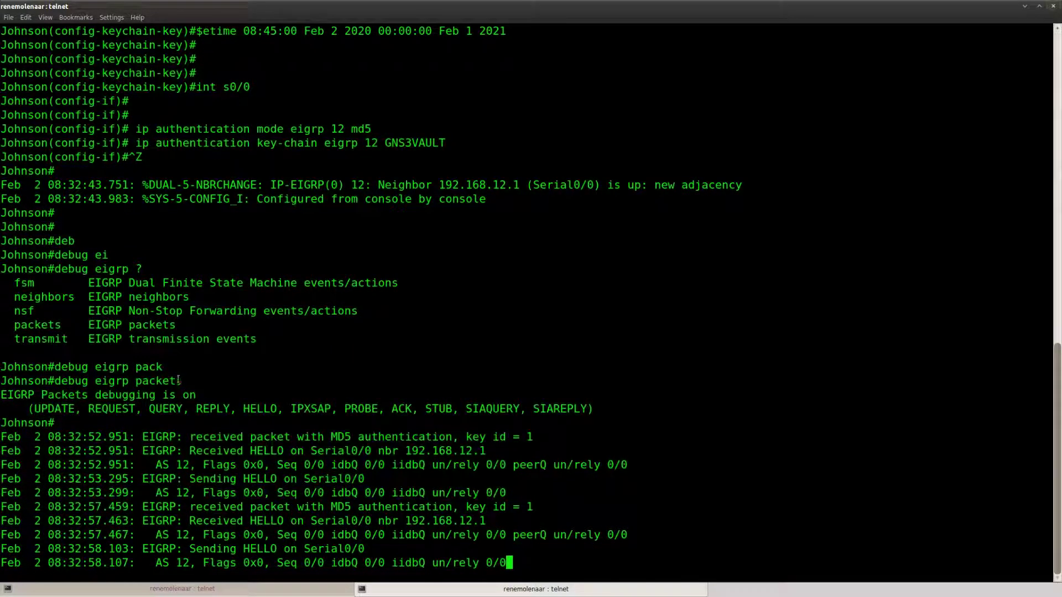
click(206, 588)
key(Return)
Quit Jack's configuration listing and run debug eigrp packets on Jack.
key(Return)
key(Return)
key(q)
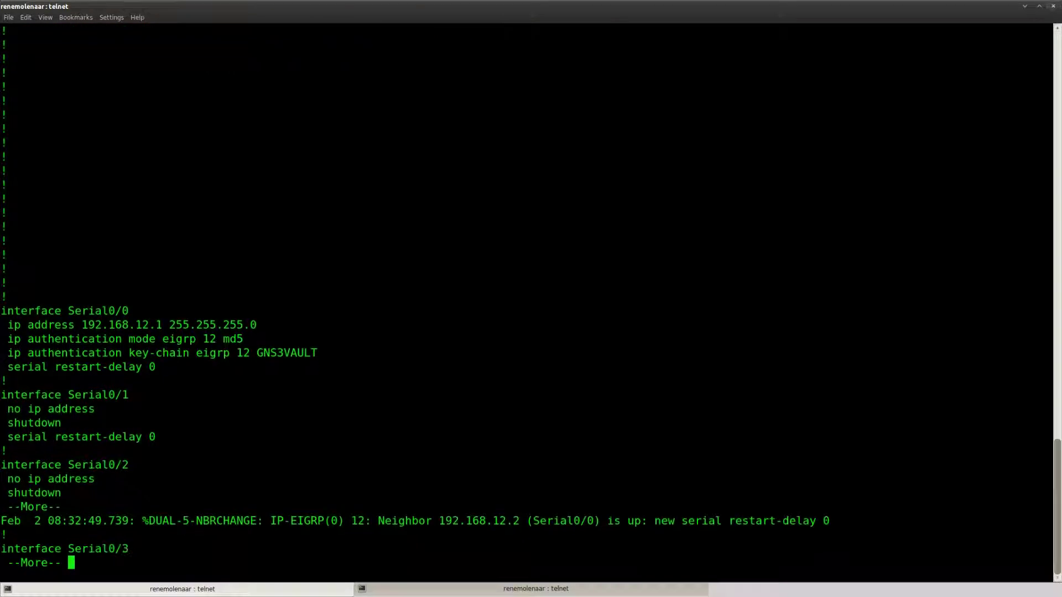
key(Return)
key(Return)
key(Return)
text(deb)
key(Tab)
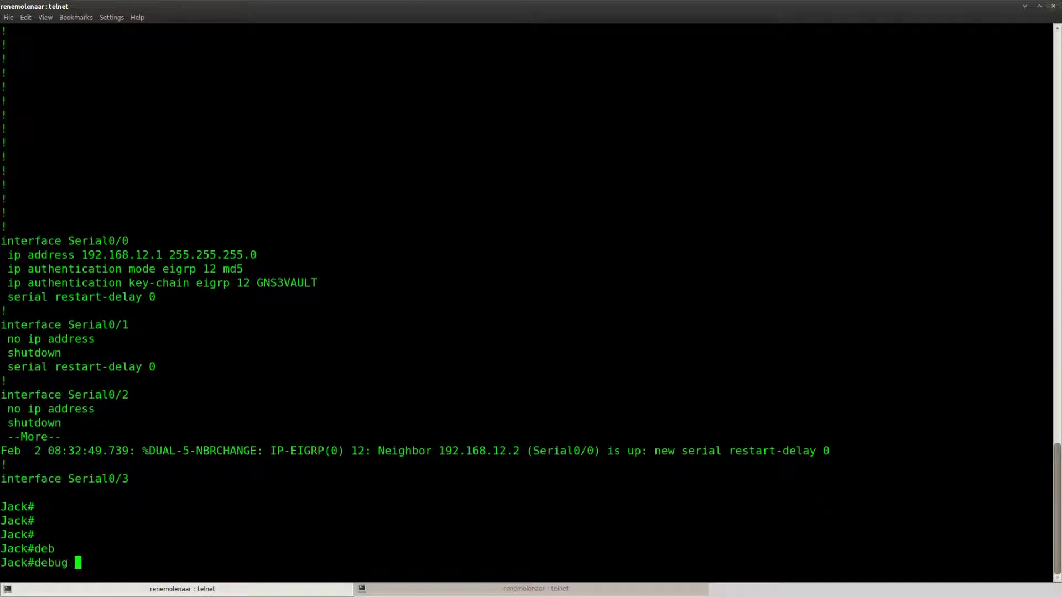
text(ei)
key(Tab)
text(pack)
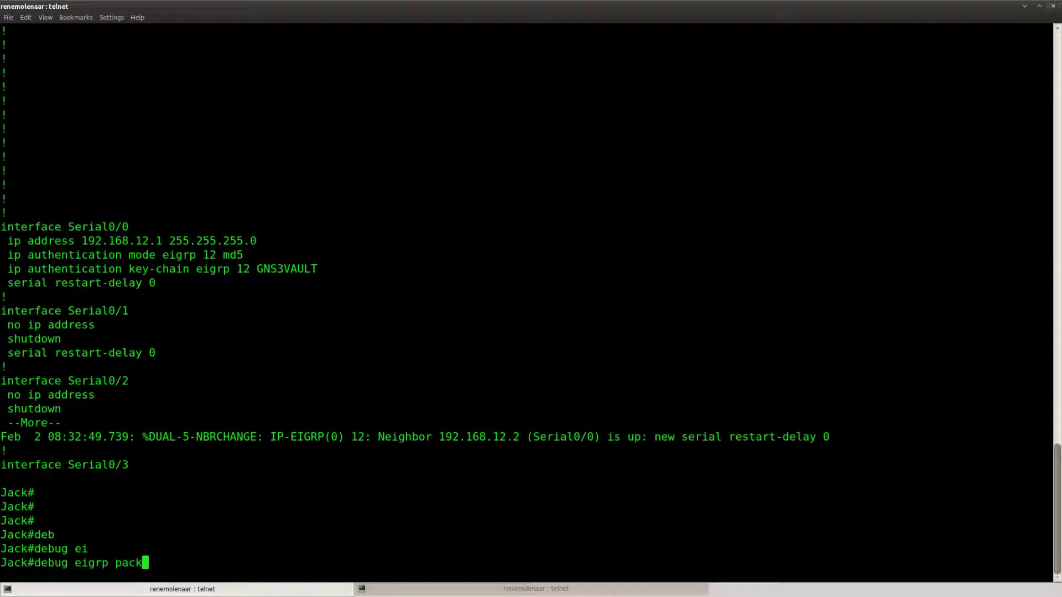
key(Tab)
key(Return)
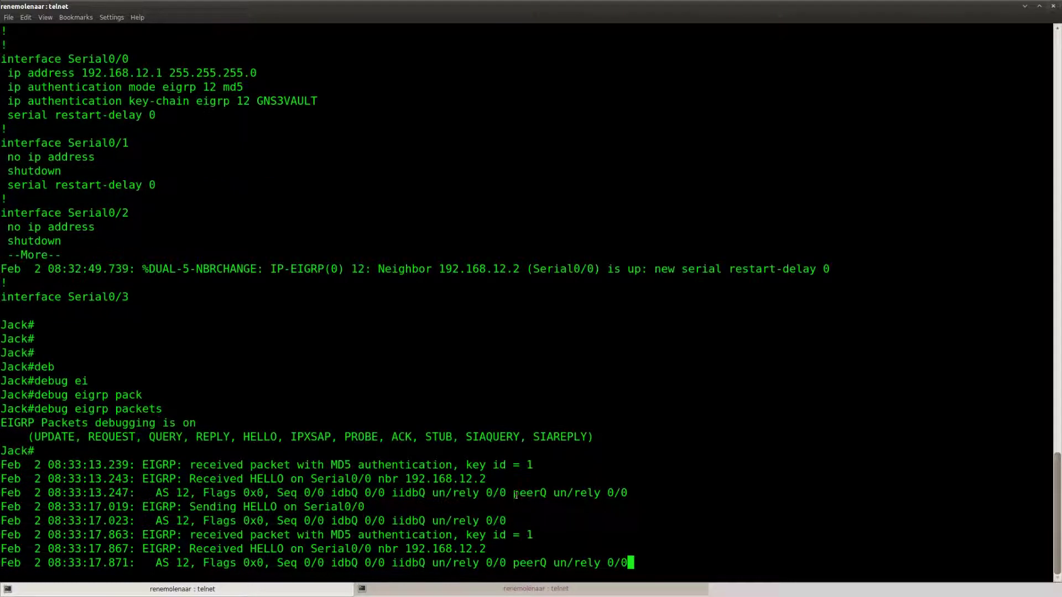
Highlight the received MD5 HELLO debug line showing key id 1 from 192.168.12.2.
drag(534, 534, 453, 535)
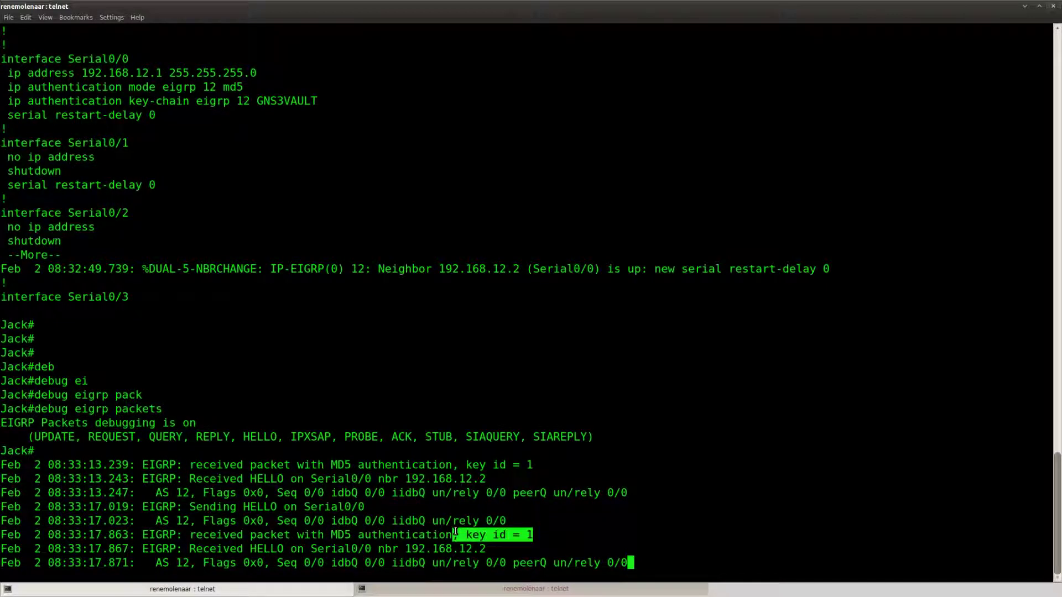
click(445, 537)
drag(197, 535, 534, 535)
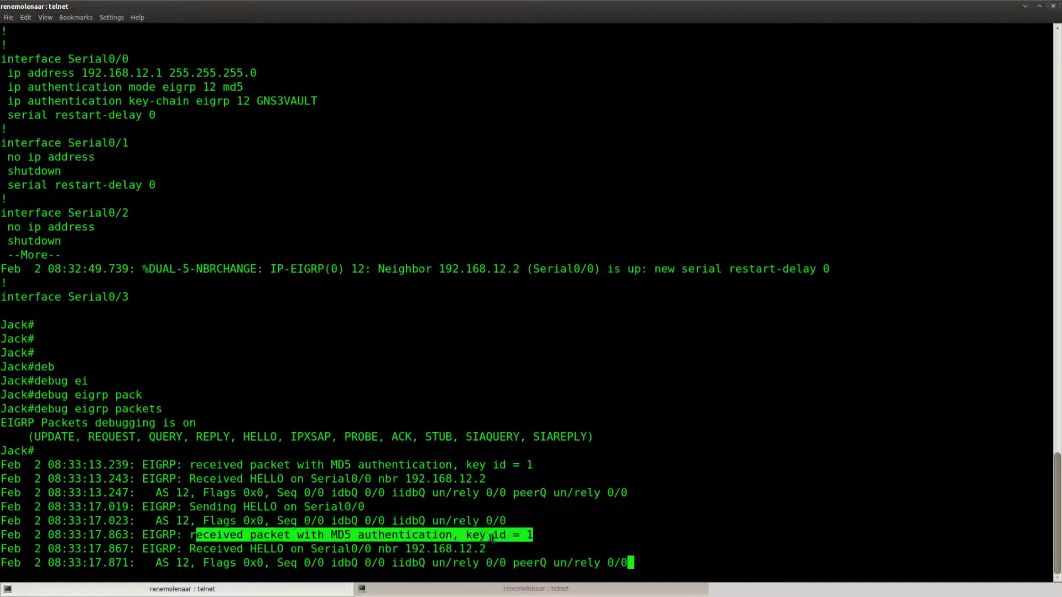
click(469, 521)
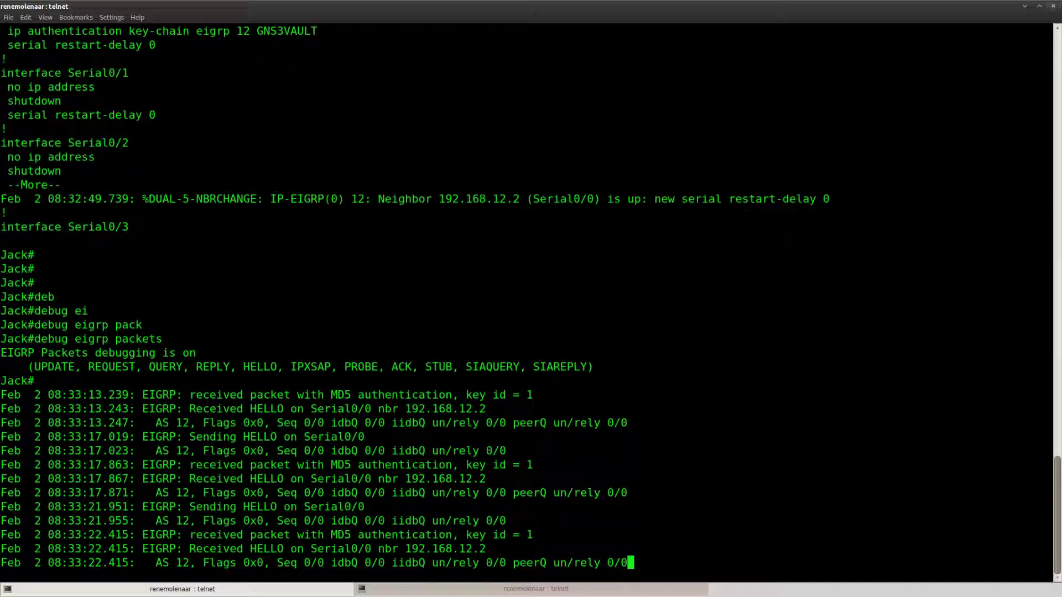
On the lab page, highlight Key1's 'sent until 9:00AM' requirement instead of the adjacency requirement.
key(alt+Tab)
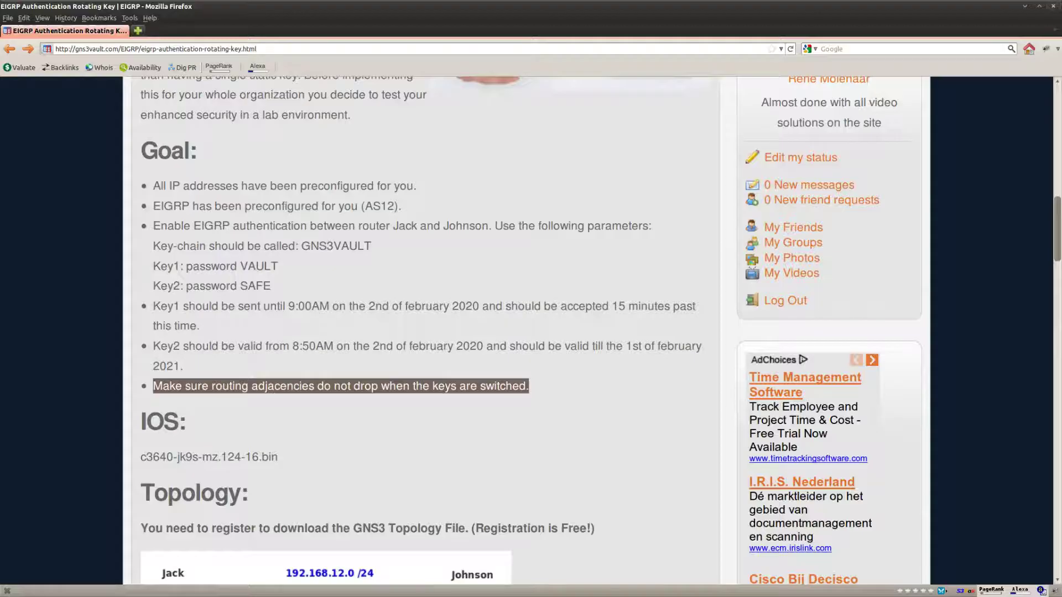
click(387, 366)
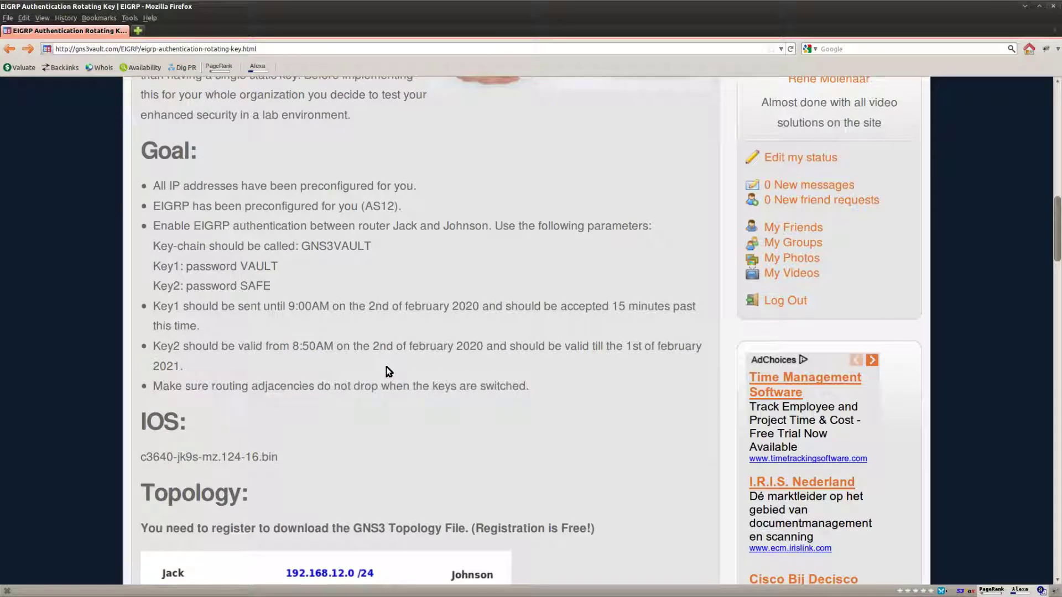
drag(239, 306, 358, 306)
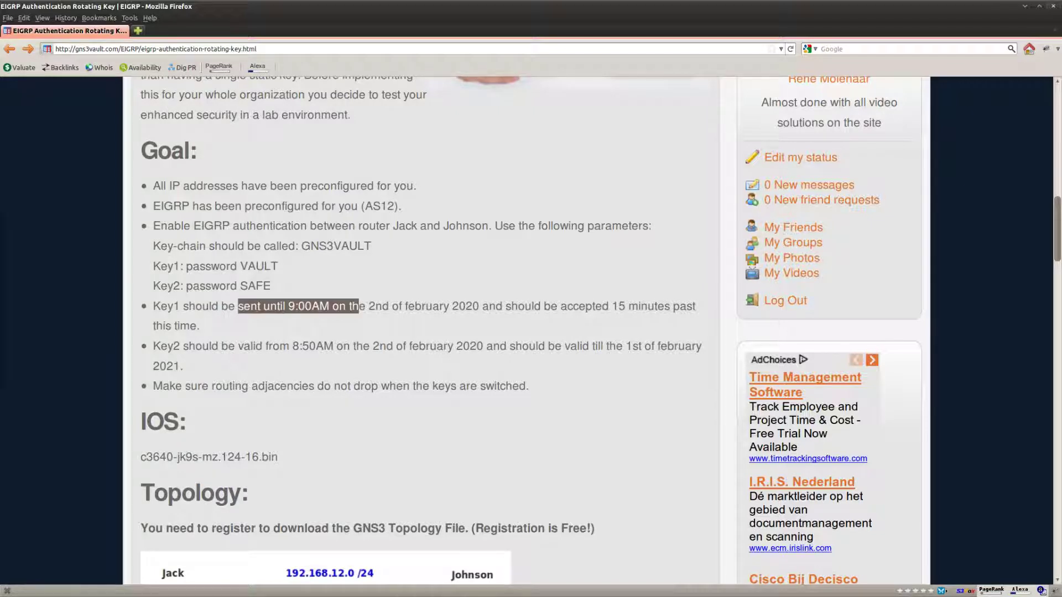
key(alt+Tab)
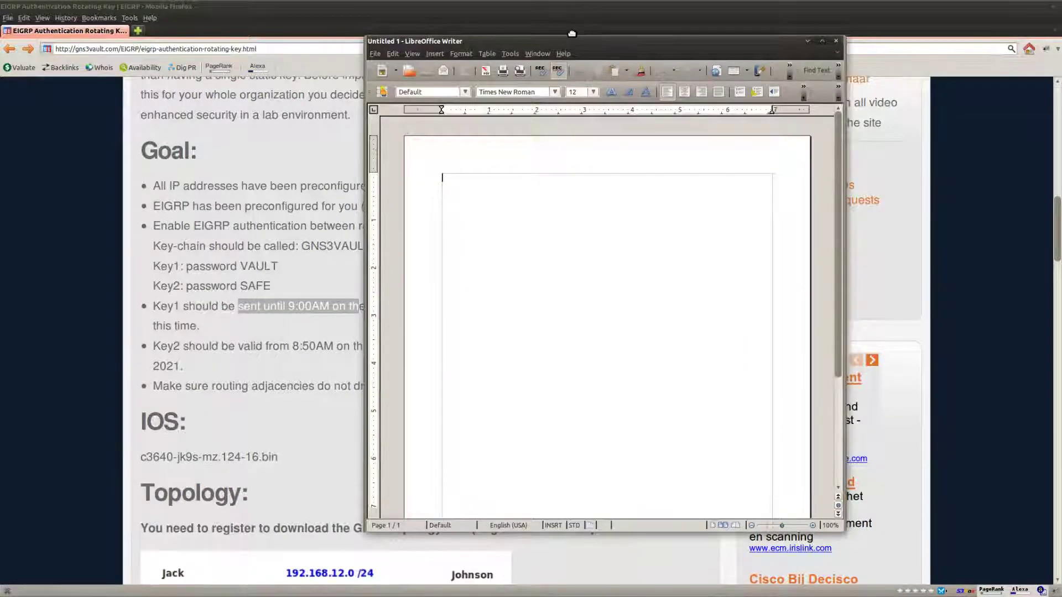
Write 'Clock set 8:59:00 2 feb 2020' in Writer, with 'Clock set' enlarged to size 44.
key(alt+Tab)
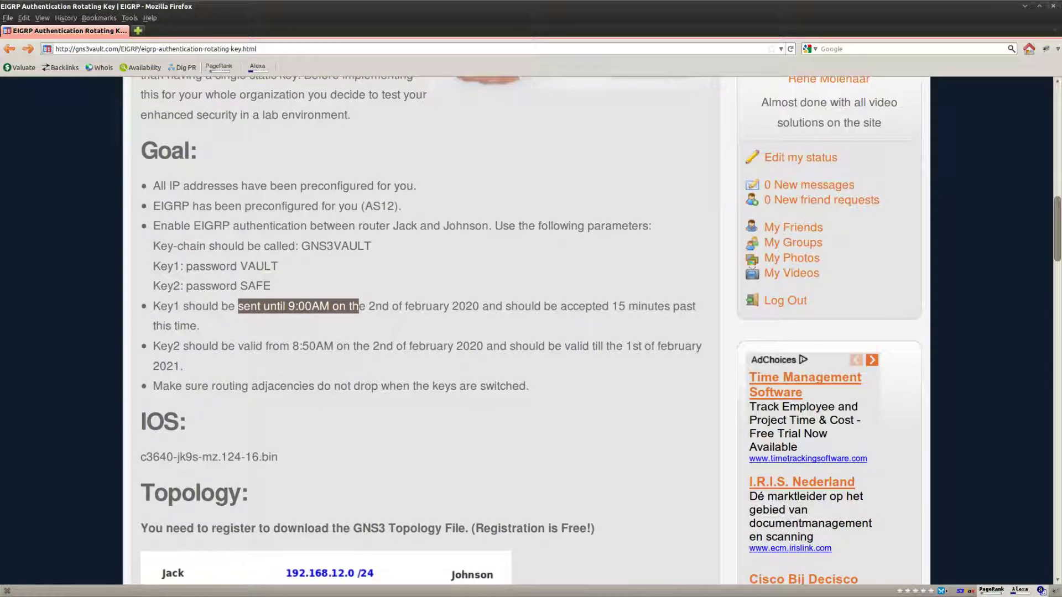
key(alt+Tab)
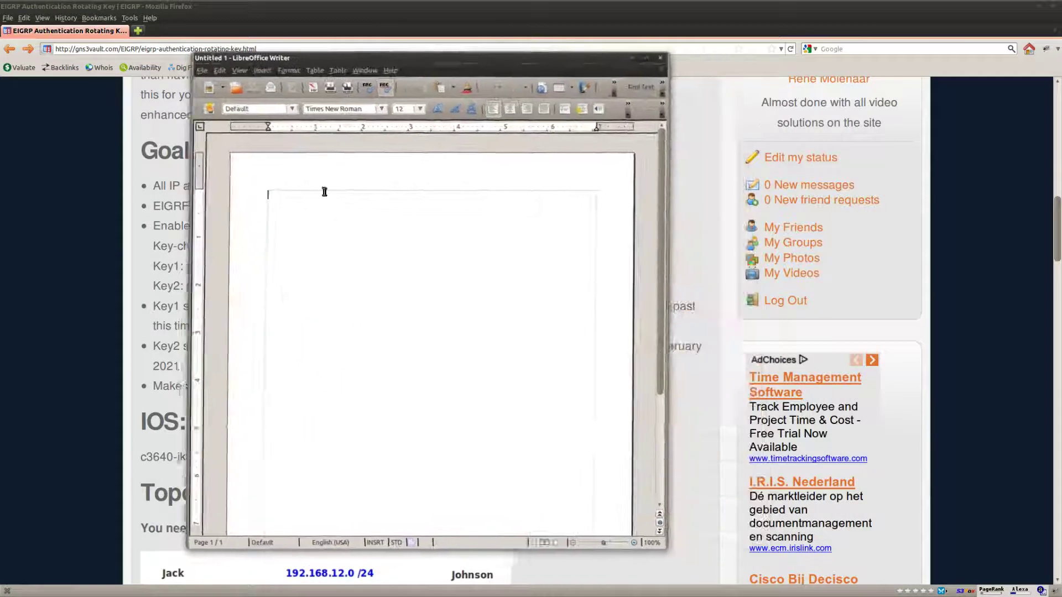
text(Clock set)
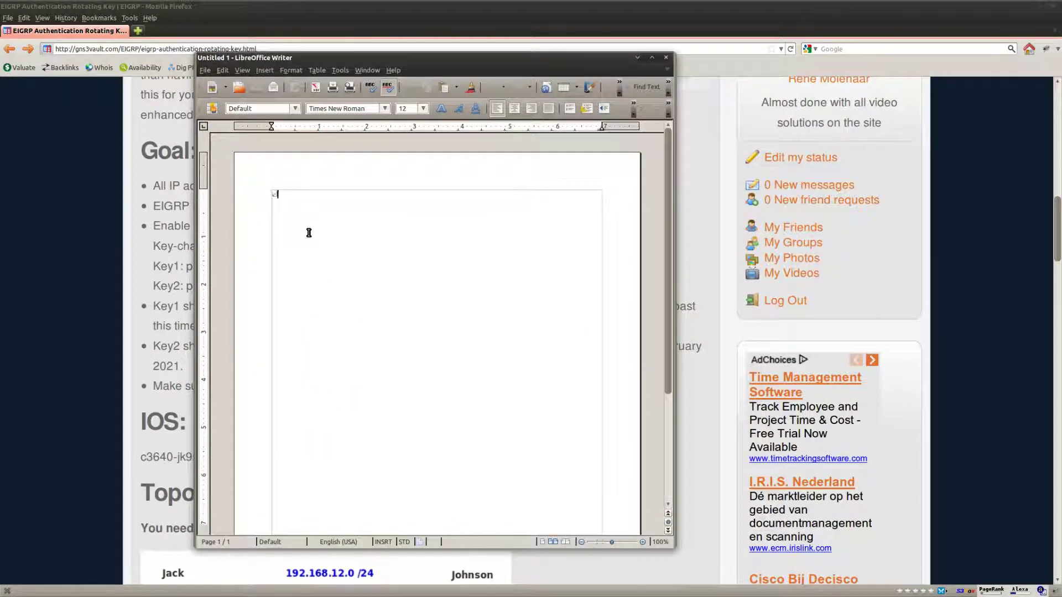
drag(308, 195, 264, 188)
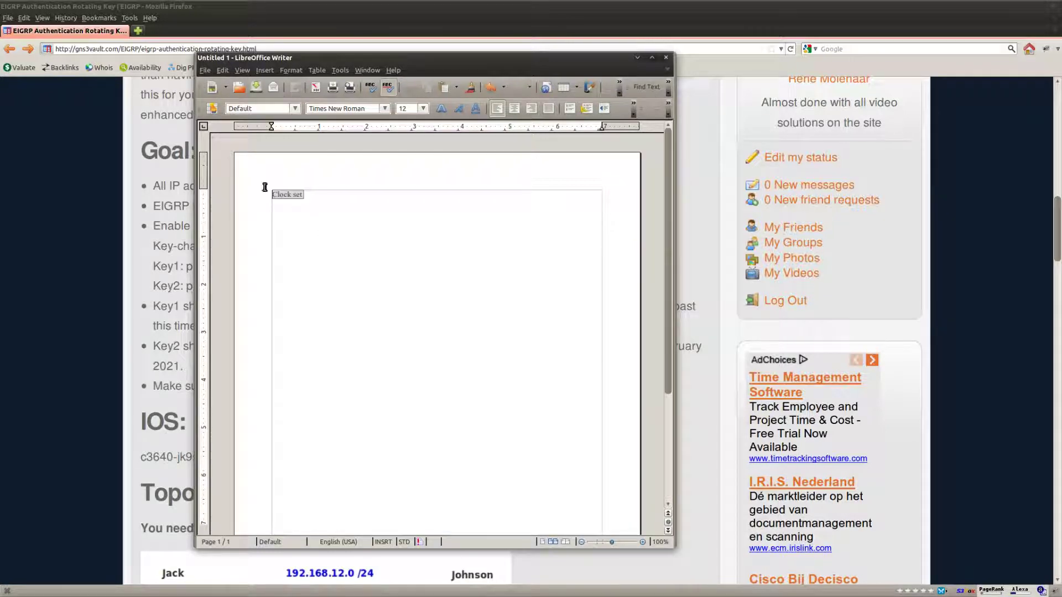
click(423, 108)
scroll(412, 177, down, 5)
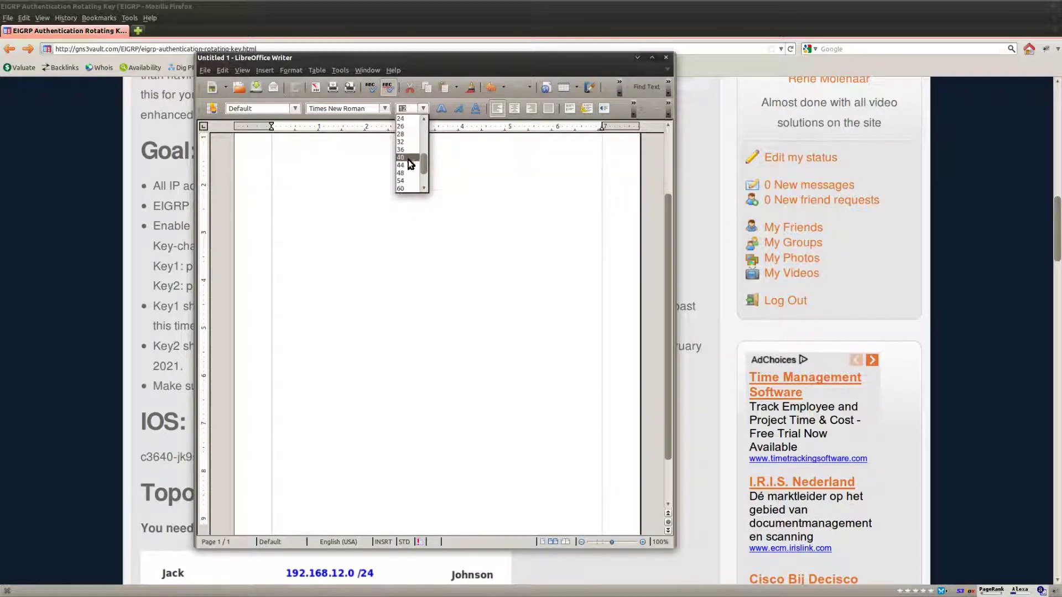
click(409, 176)
click(396, 245)
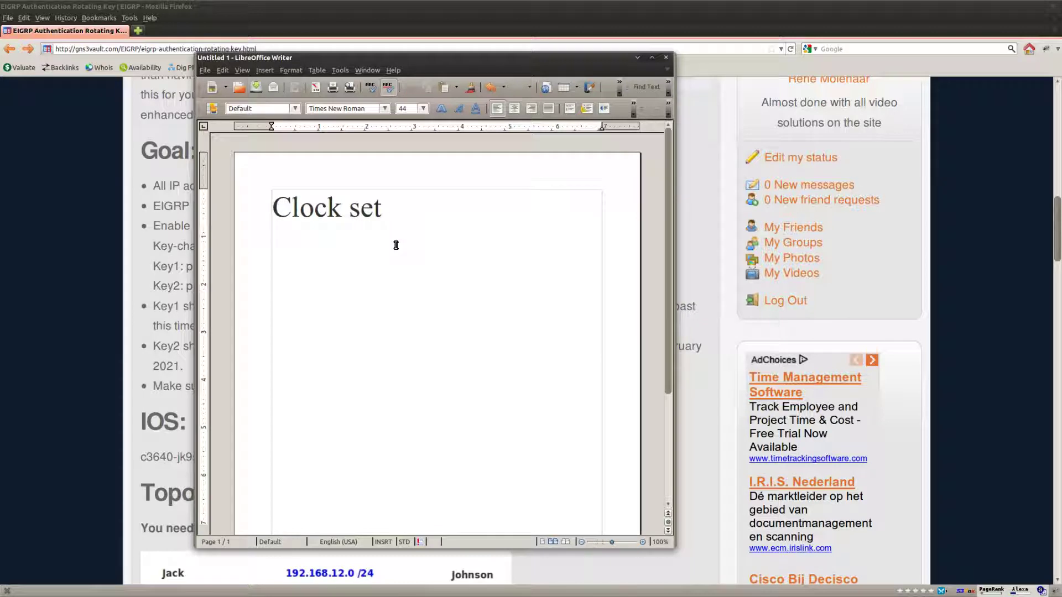
text(8:5)
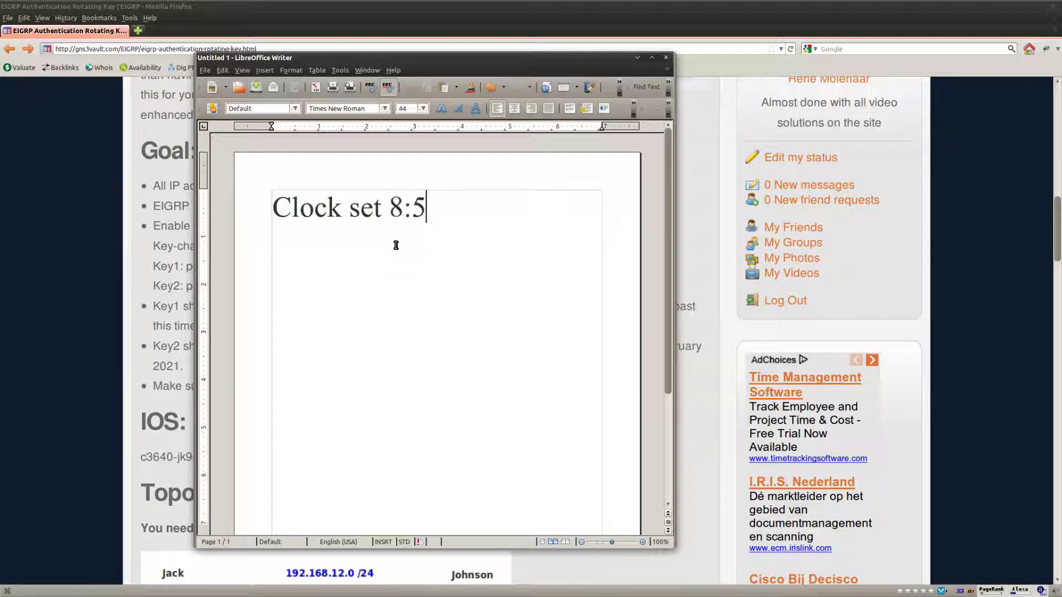
text(9:00)
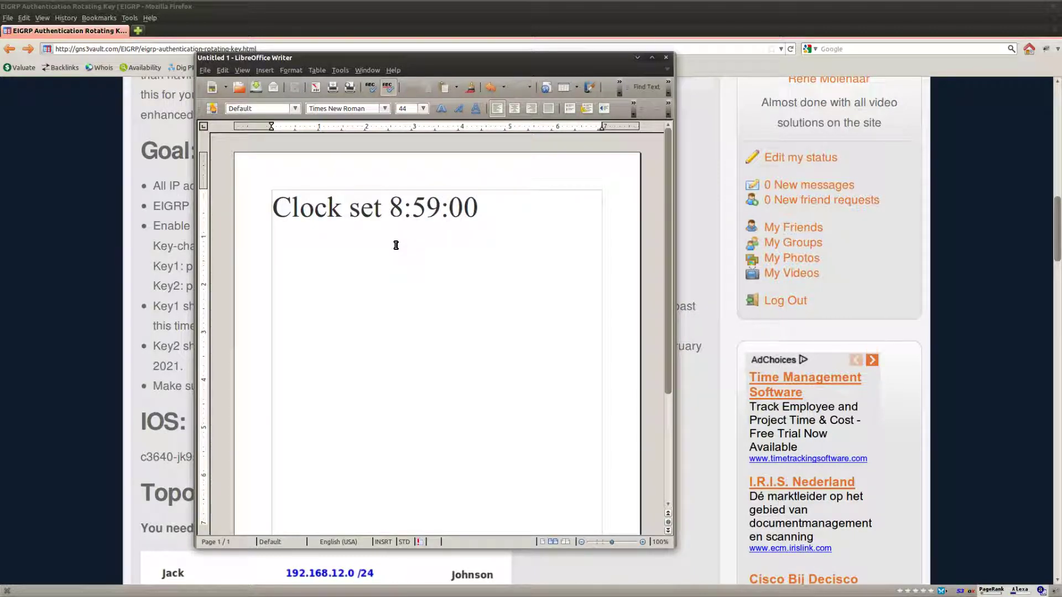
text( 2 feb 2020)
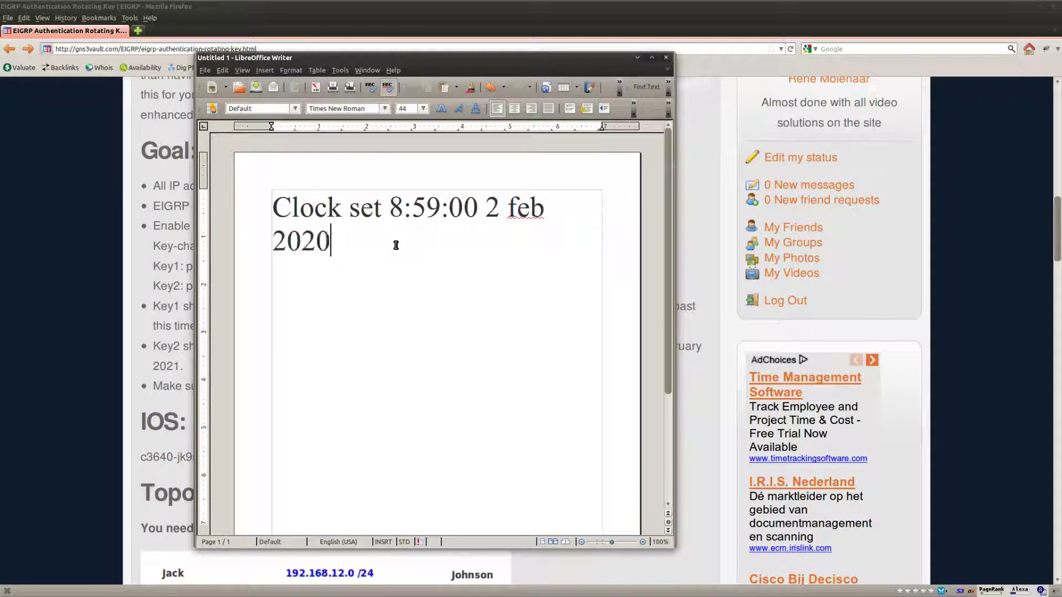
Copy the whole clock set line and minimize Writer.
key(ctrl+a)
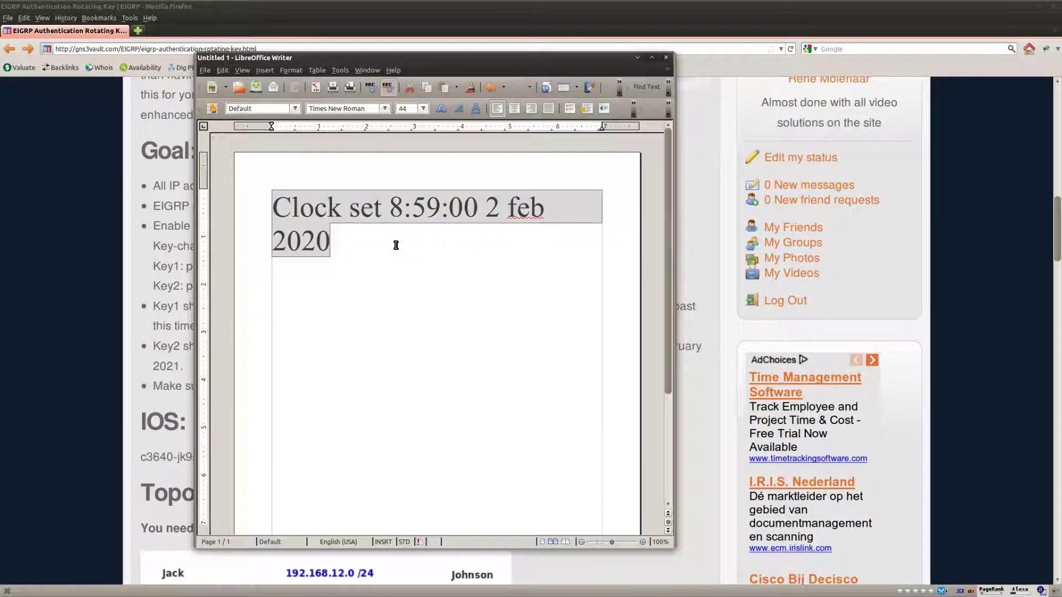
right_click(303, 243)
click(320, 418)
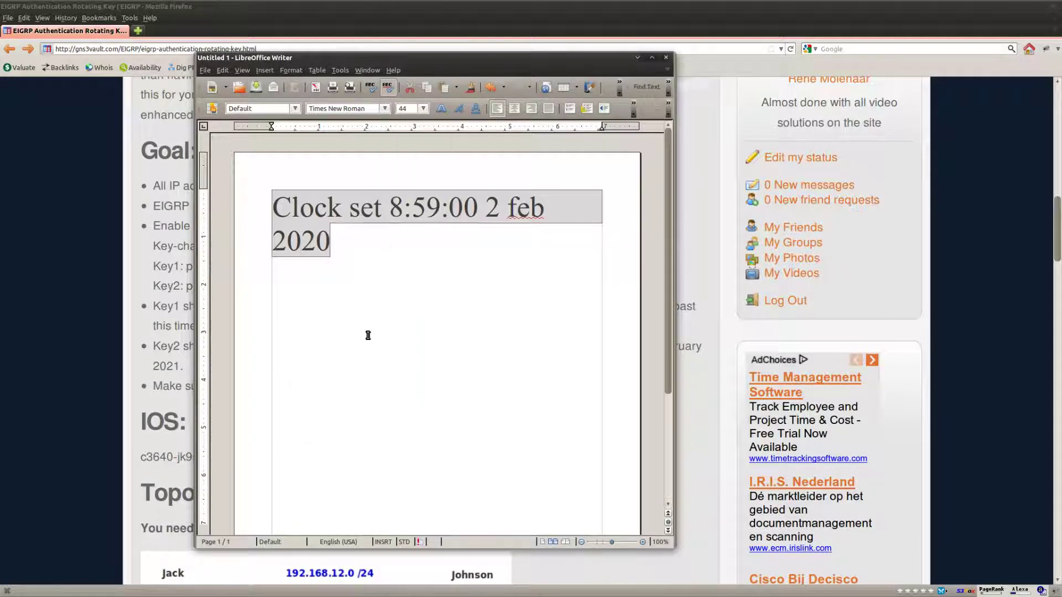
click(638, 57)
Paste and run the clock set 8:59:00 2 feb 2020 command at Jack's prompt.
key(alt+Tab)
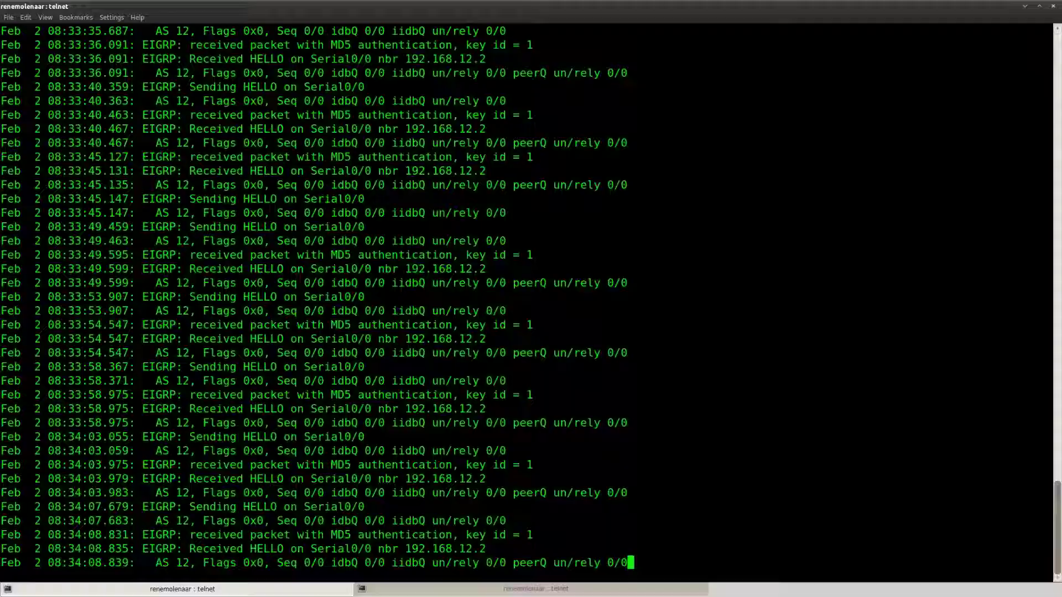
key(Return)
key(Return)
right_click(221, 361)
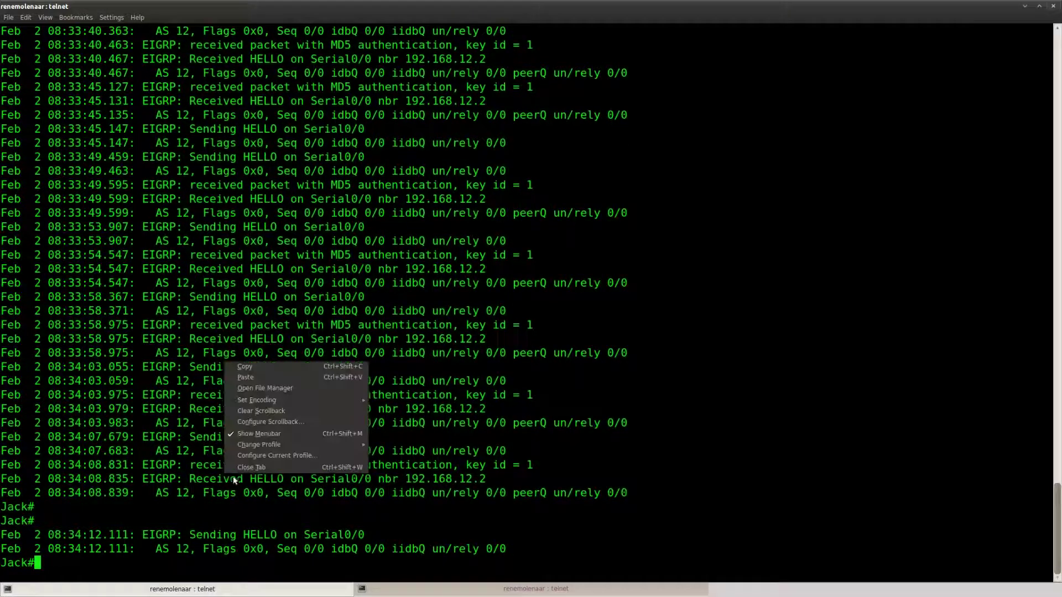
click(246, 373)
key(Return)
Paste and run the same clock set command at Johnson's prompt.
click(448, 590)
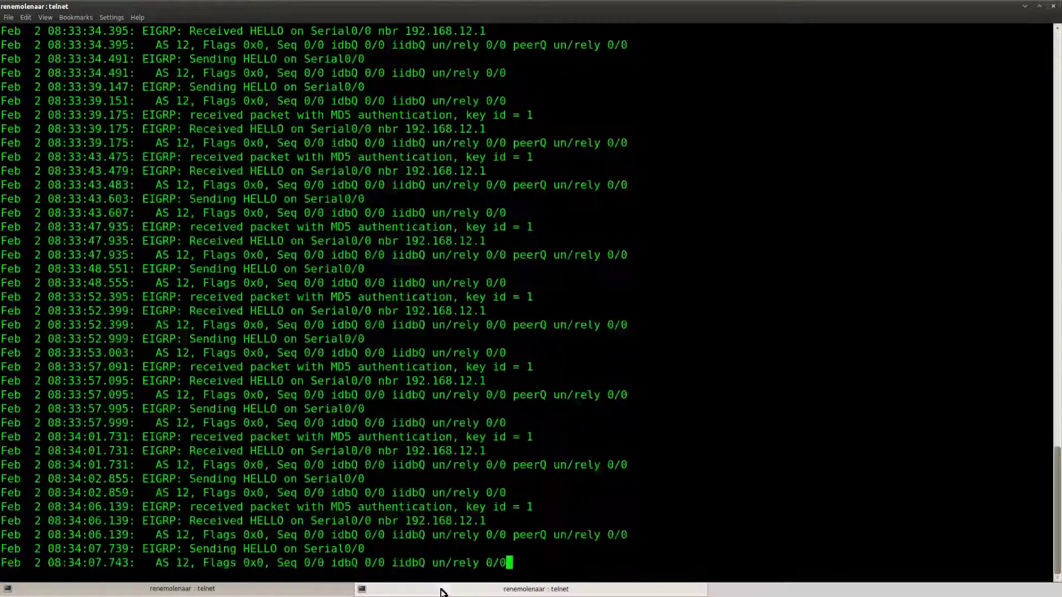
key(Return)
key(Return)
right_click(339, 457)
click(364, 469)
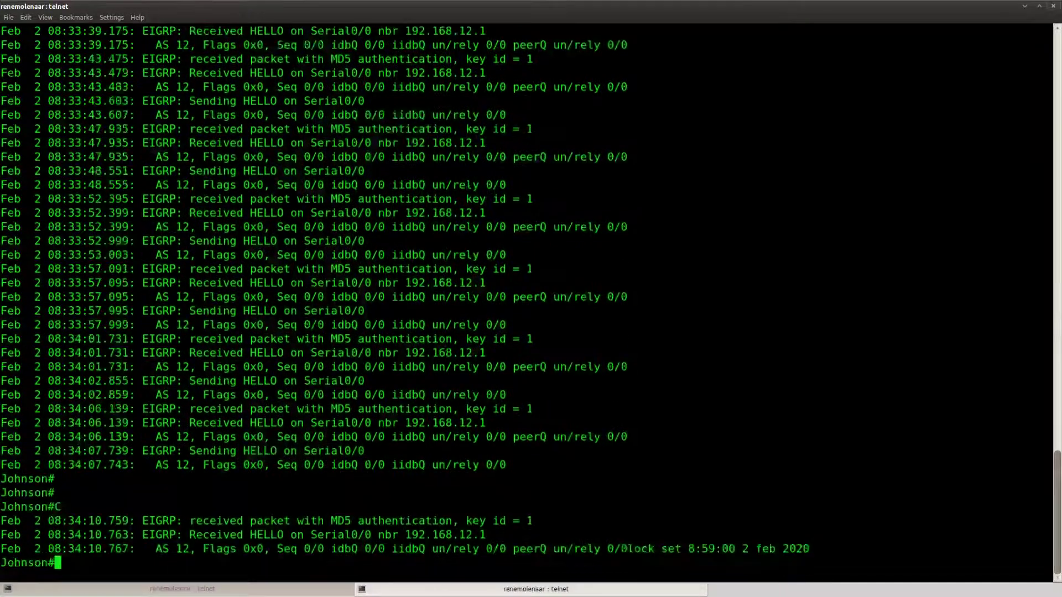
key(Return)
key(Return)
key(Return)
key(Return)
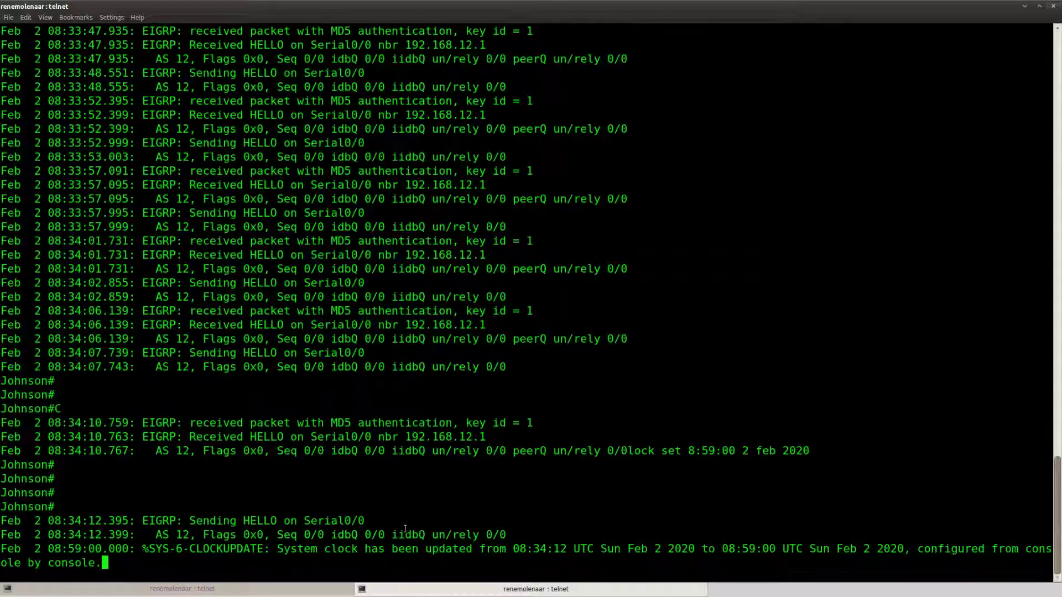
Highlight the clock change to 08:59:00 and the key id 1 hellos in the debug output.
drag(776, 512, 644, 513)
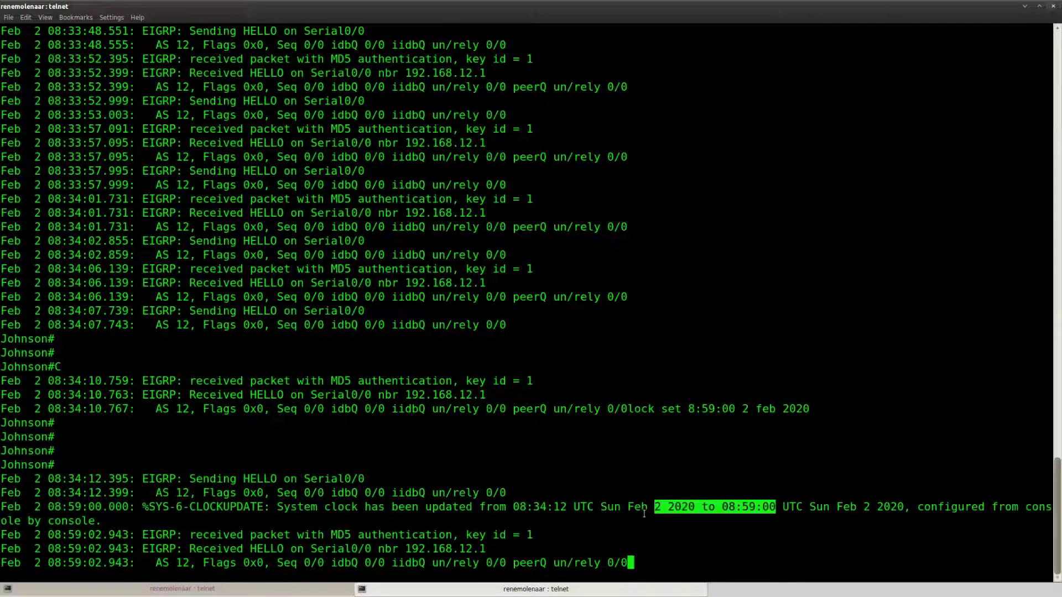
drag(534, 509, 429, 495)
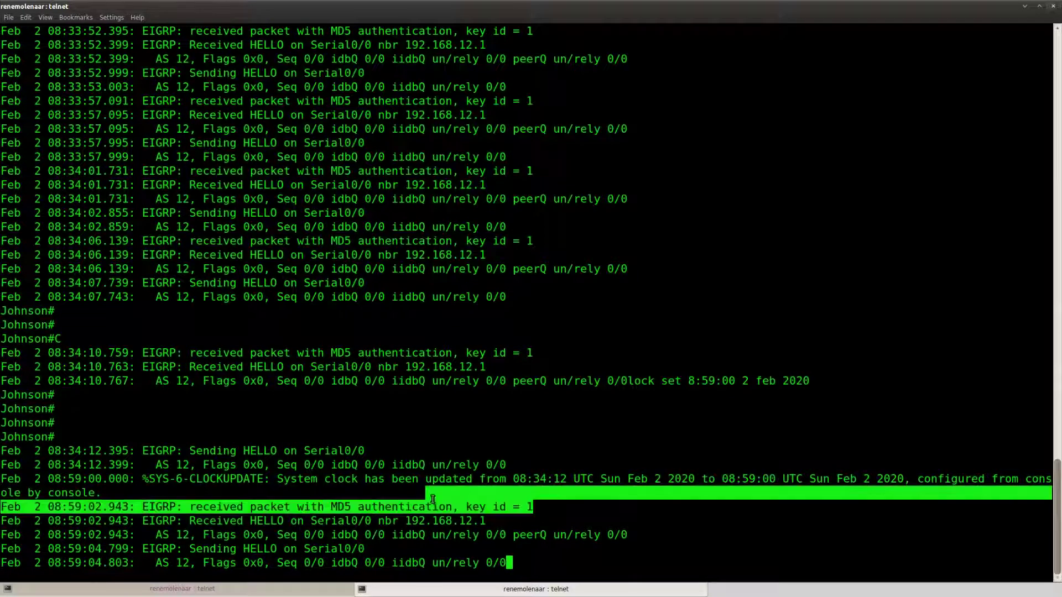
drag(534, 464, 452, 465)
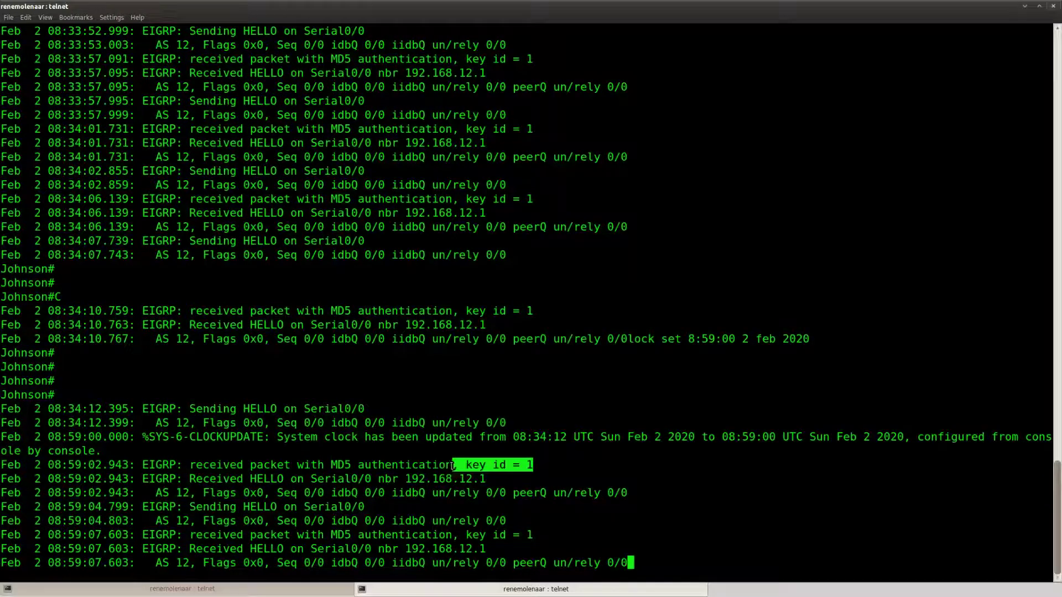
click(260, 594)
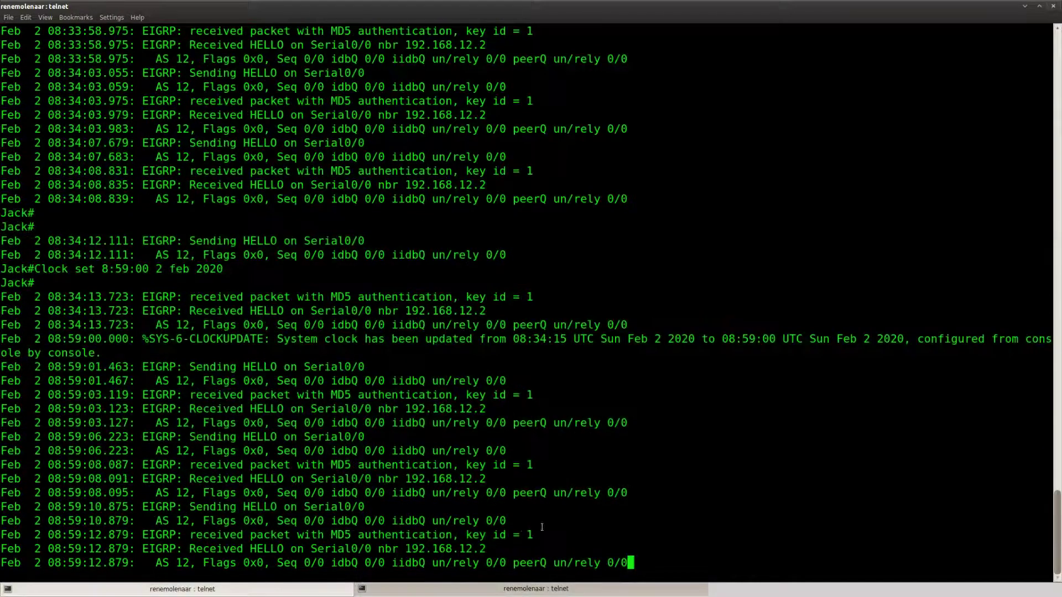
Watch Jack's and Johnson's debug output past 09:00 until hellos arrive with key id 2.
drag(397, 529, 393, 536)
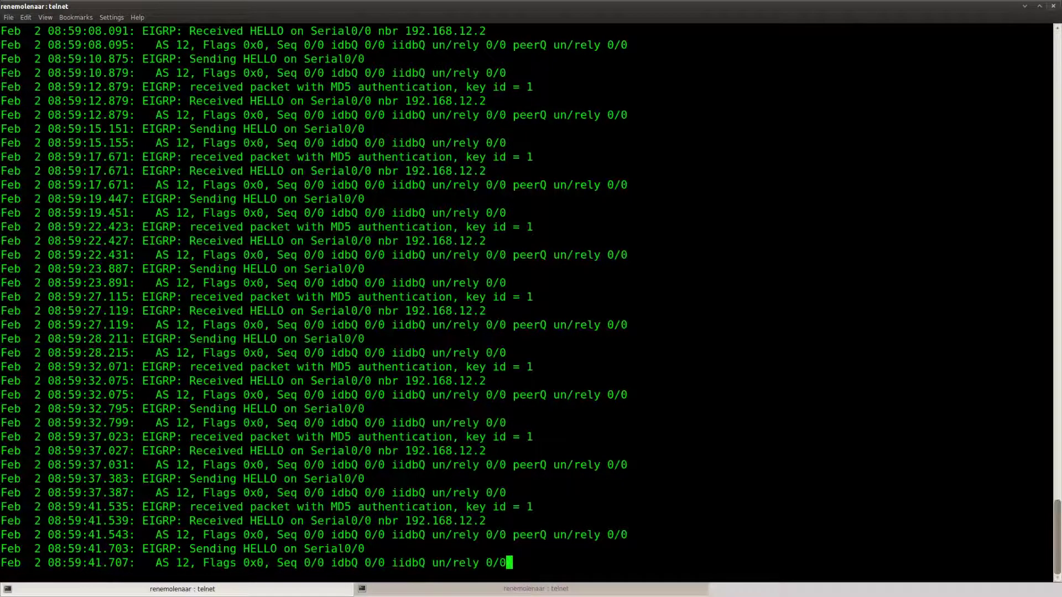
key(Return)
key(Return)
key(Return)
key(Return)
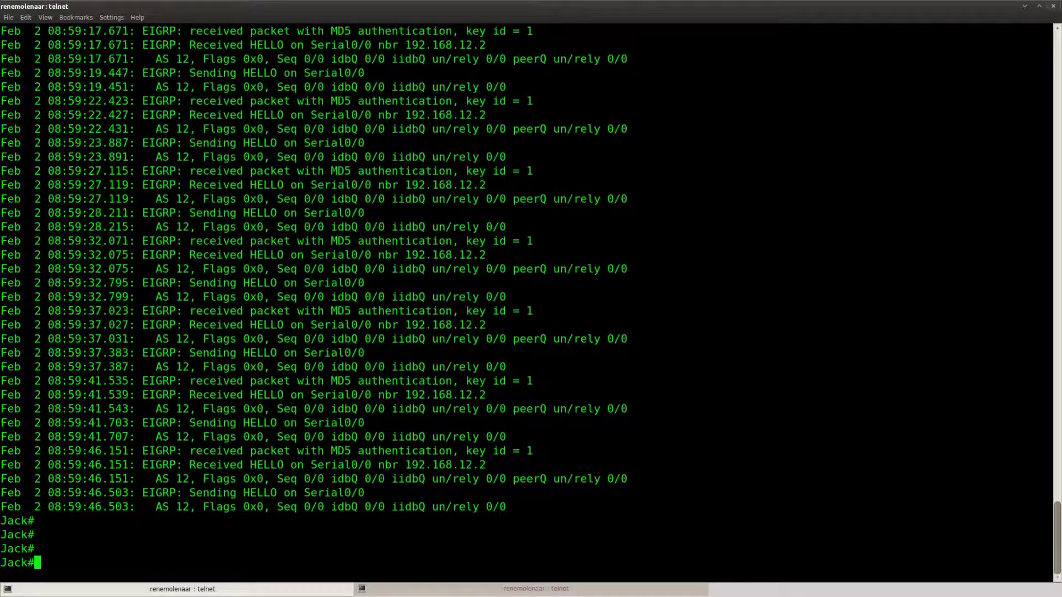
click(489, 590)
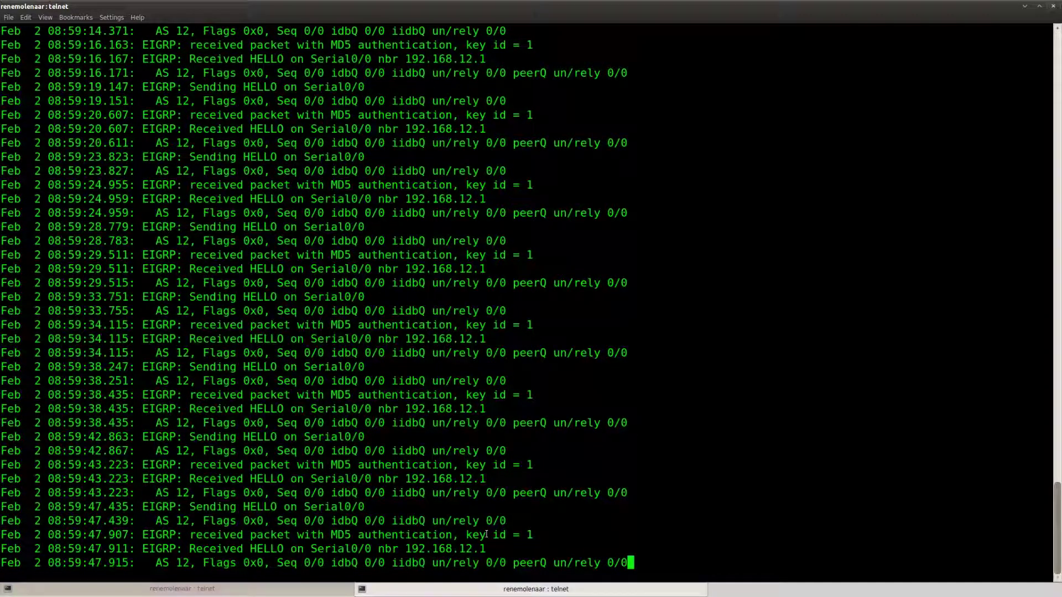
click(308, 591)
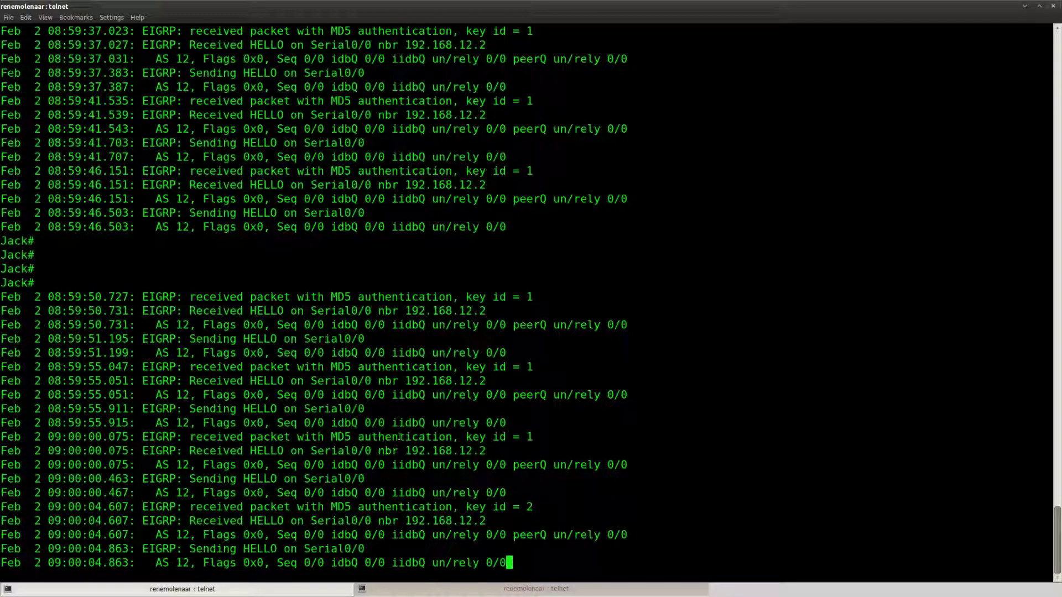
Highlight the key id 2 hello lines in both Jack's and Johnson's debug output.
drag(543, 507, 163, 502)
click(511, 517)
drag(533, 507, 239, 503)
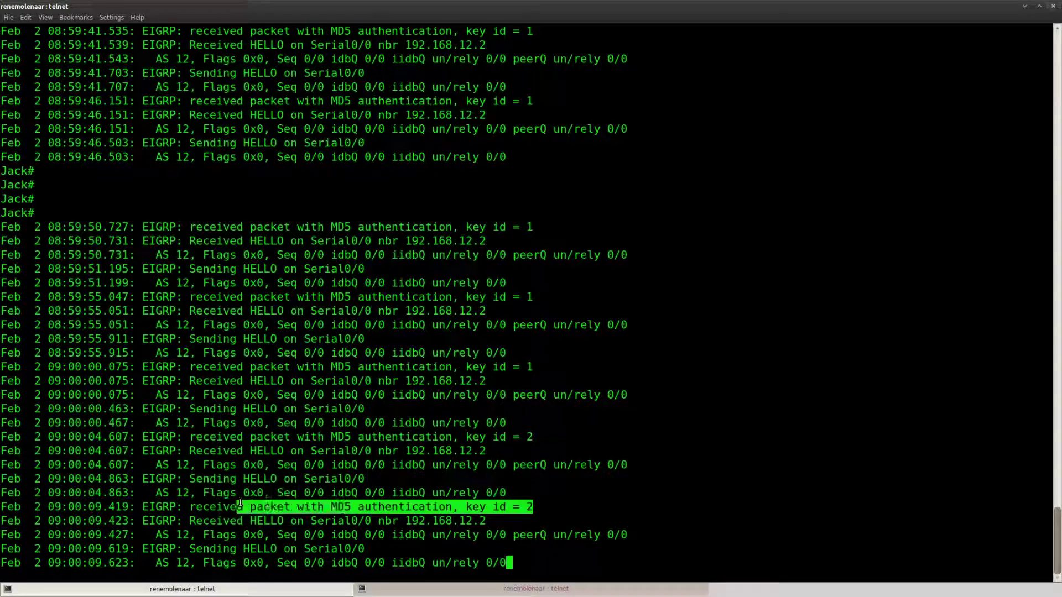
key(alt+Tab)
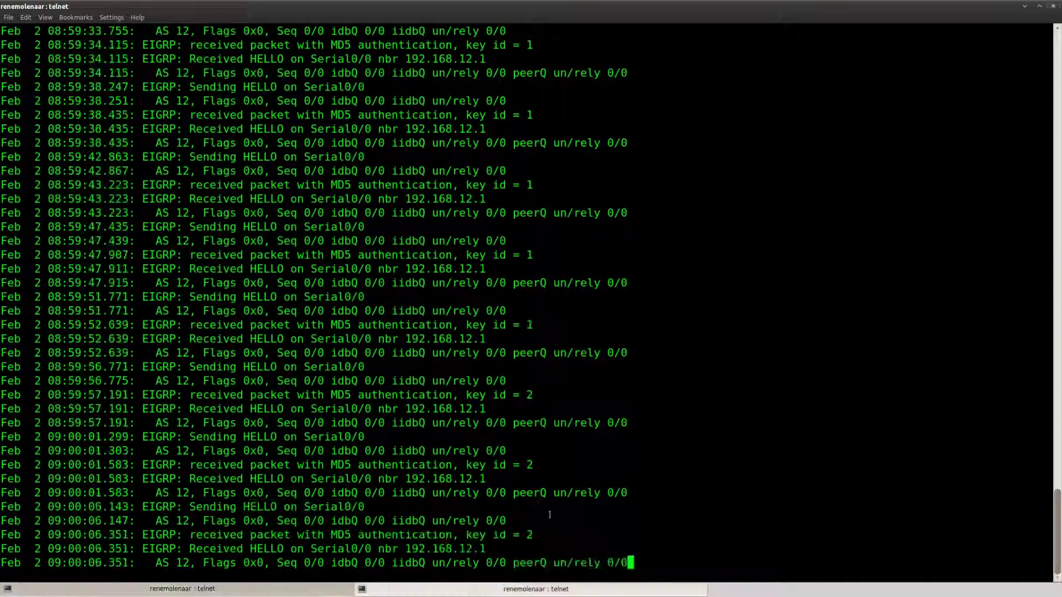
drag(536, 508, 277, 507)
drag(534, 465, 283, 466)
triple_click(543, 392)
click(305, 414)
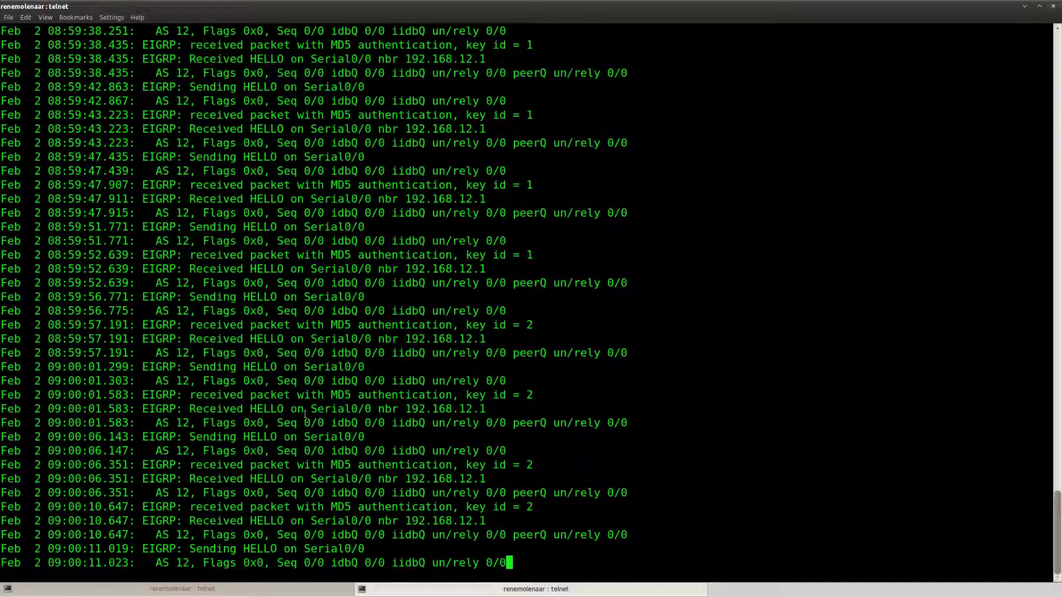
Turn off all debugging on Johnson and Jack with 'no de all'.
key(Return)
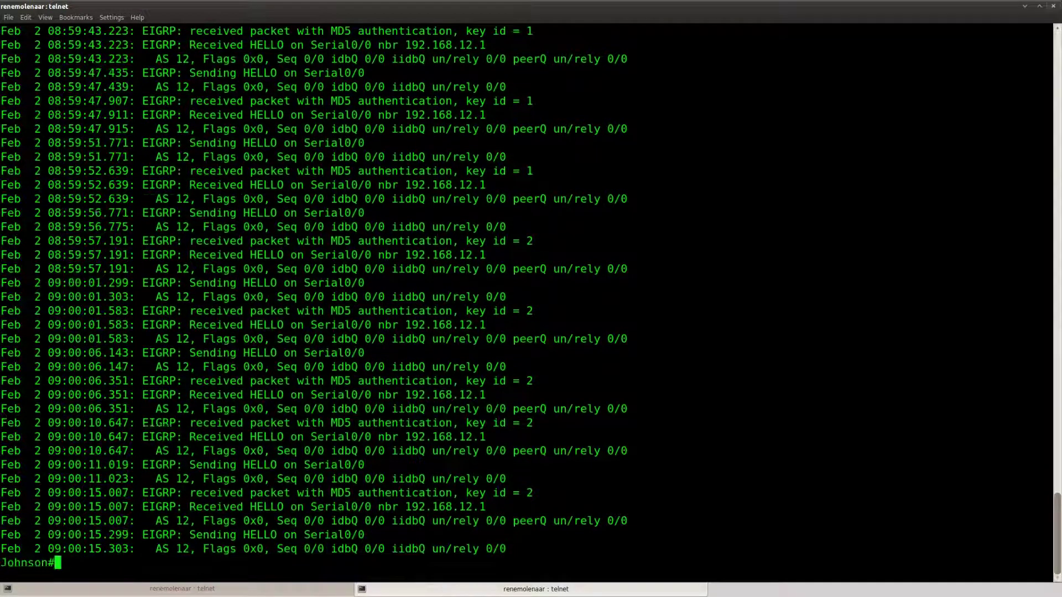
key(Return)
text(no de all)
key(Return)
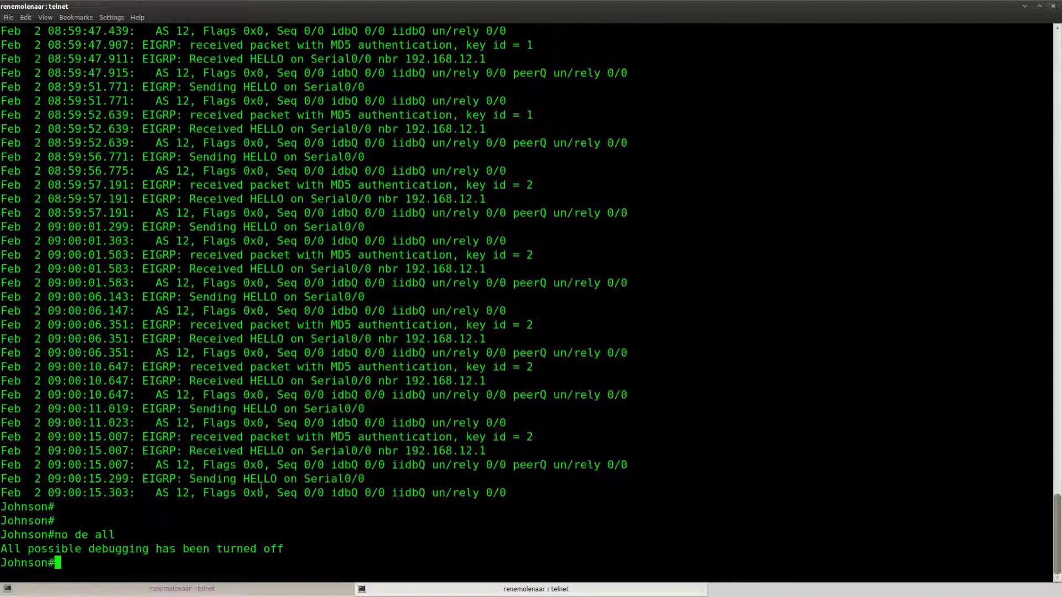
key(alt+Tab)
key(Return)
key(Return)
key(Return)
text(n/rely 0/0o de all)
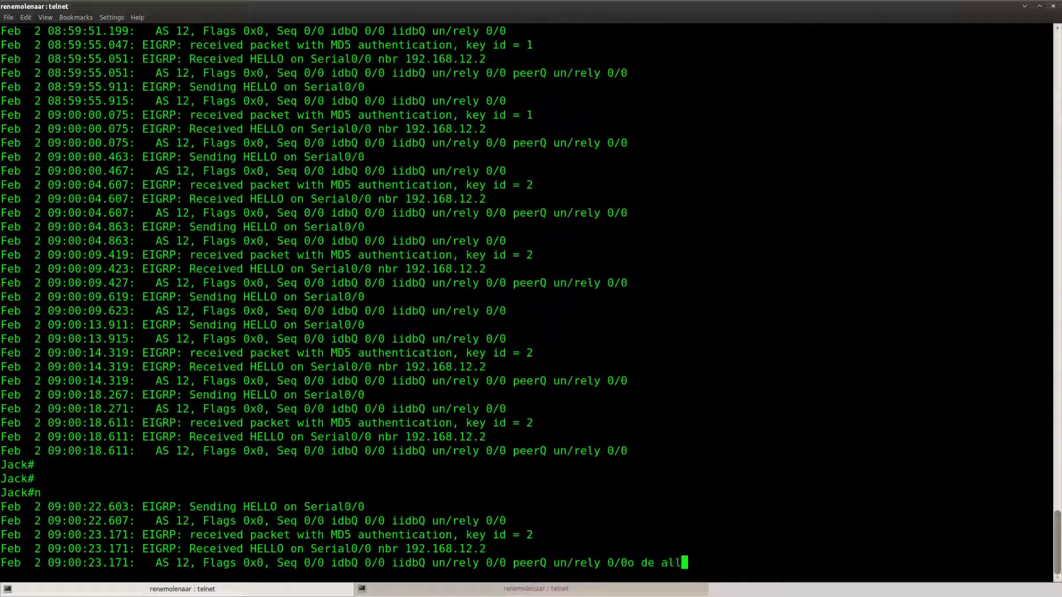
key(Return)
Run 'show clock' on Jack and highlight the reported time 09:00:27.
text(cloc)
key(Tab)
key(Return)
text(show clo)
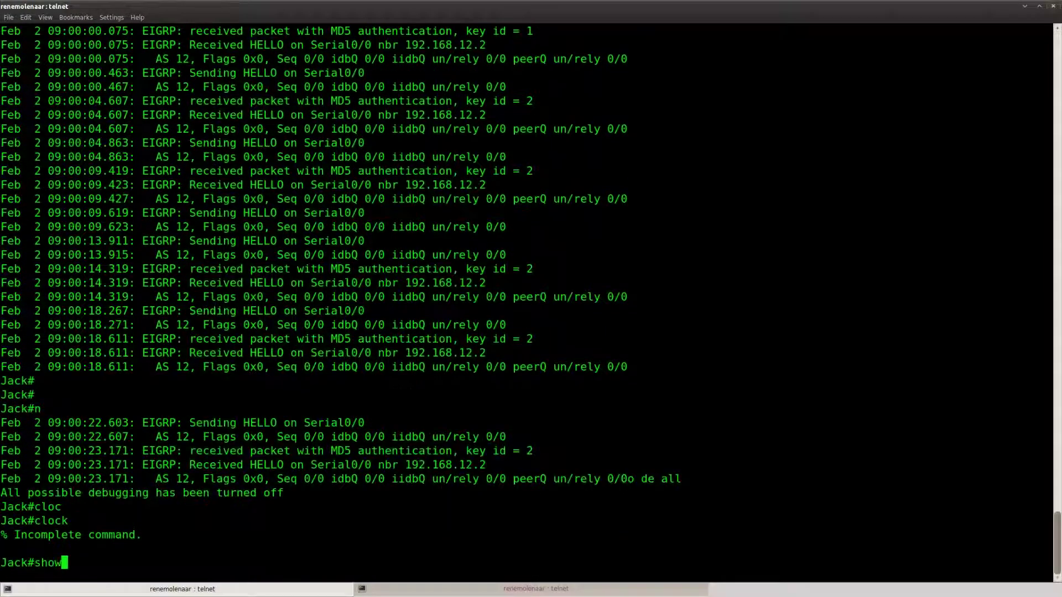
key(Tab)
key(Return)
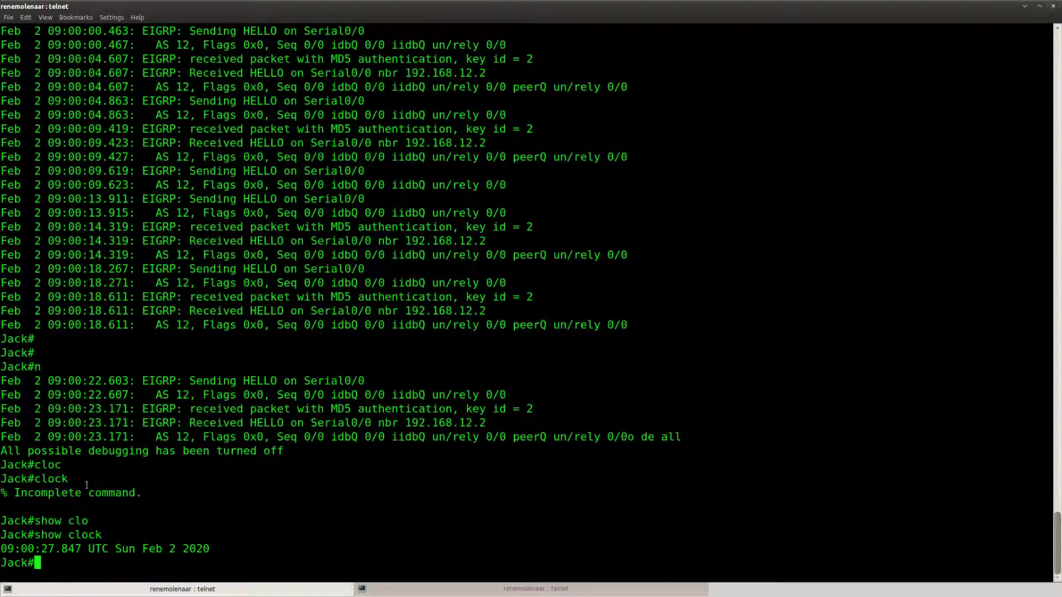
drag(204, 549, 2, 551)
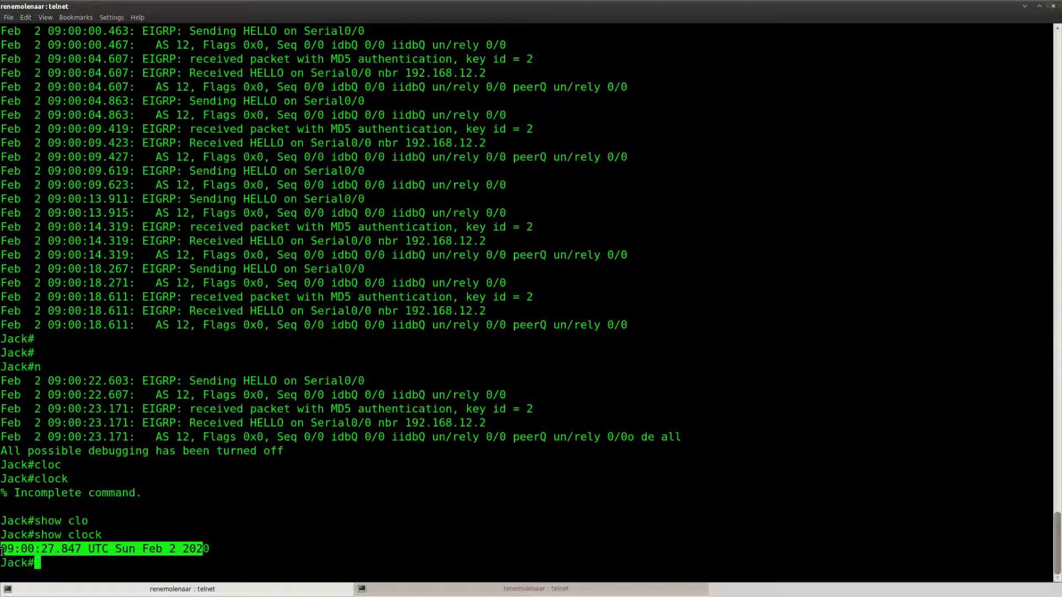
click(279, 500)
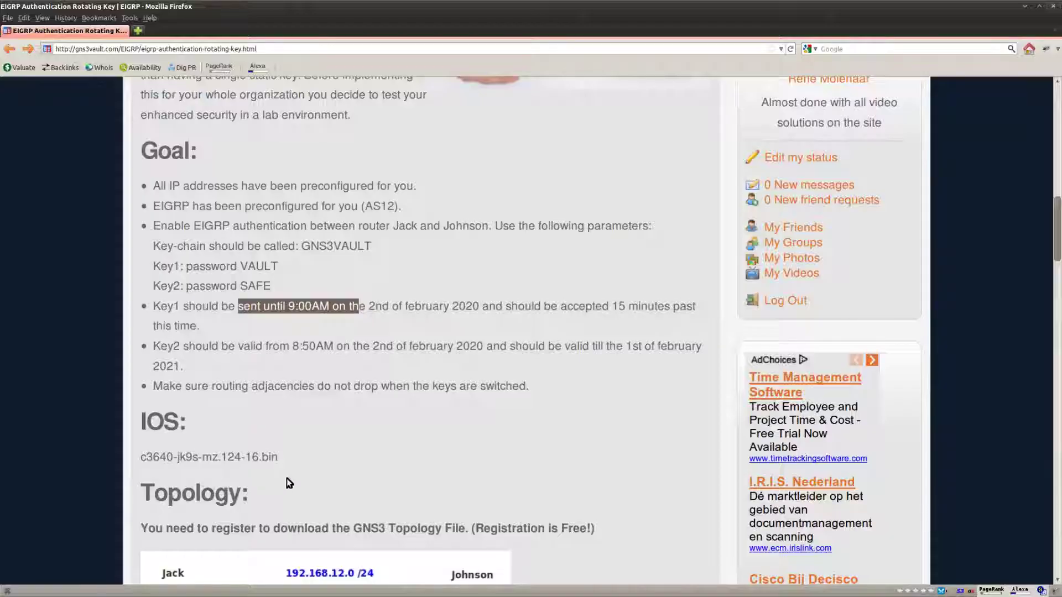
Go back to the GNS3Vault lab page and scroll up toward the Scenario section.
click(429, 371)
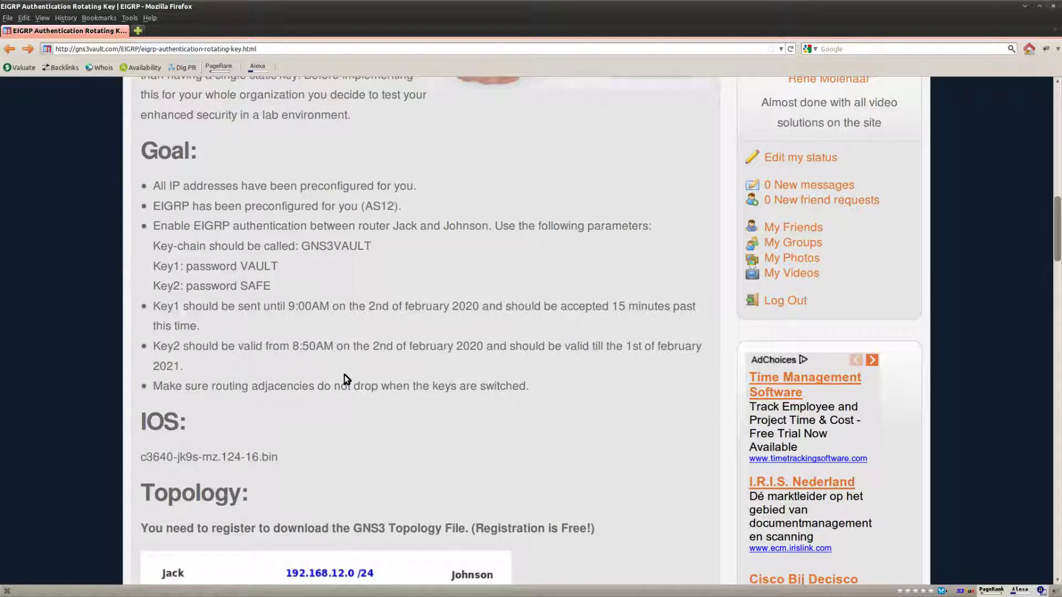
scroll(344, 374, up, 5)
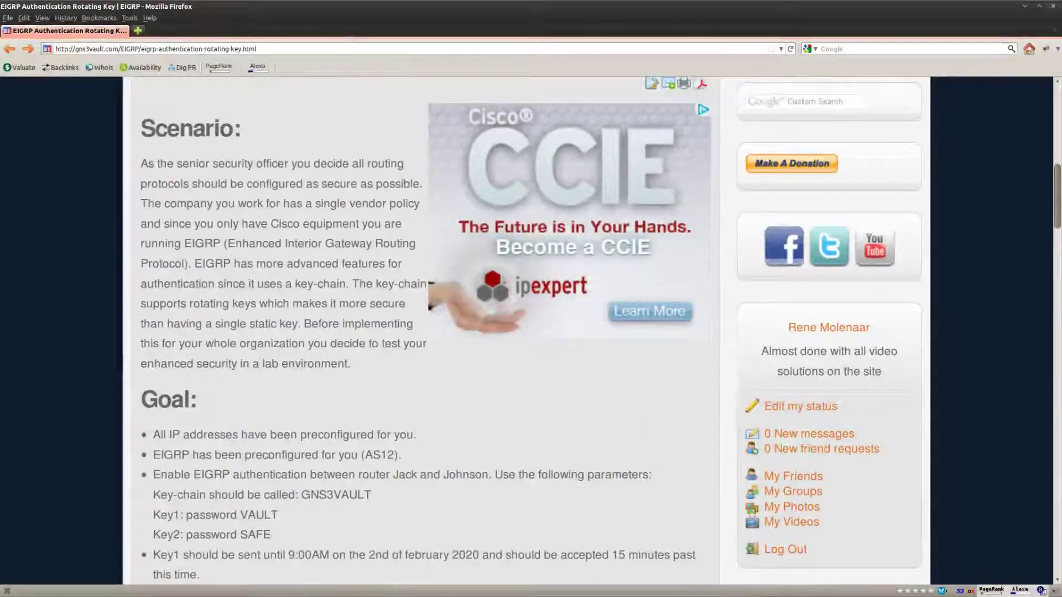